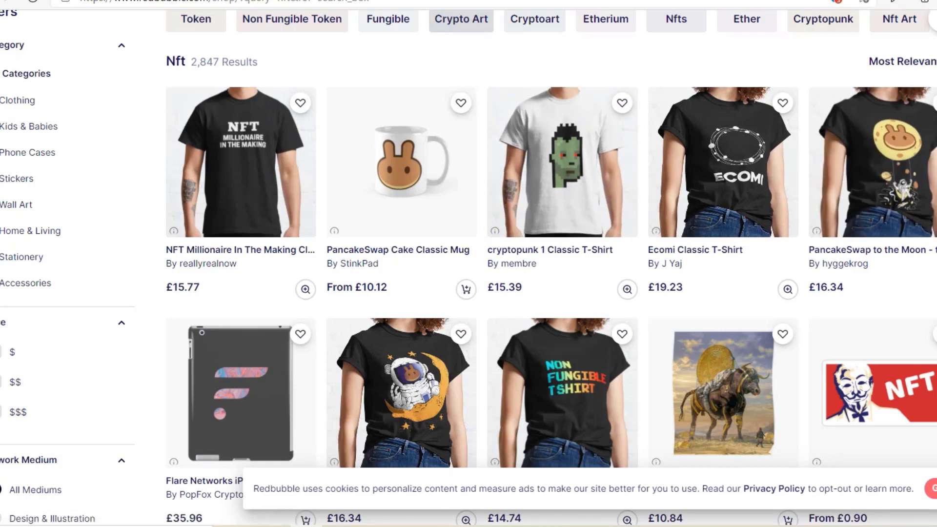
Scroll down the Redbubble Nft results past Shop by Category to browse more NFT shirts.
scroll(469, 267, "down", 10)
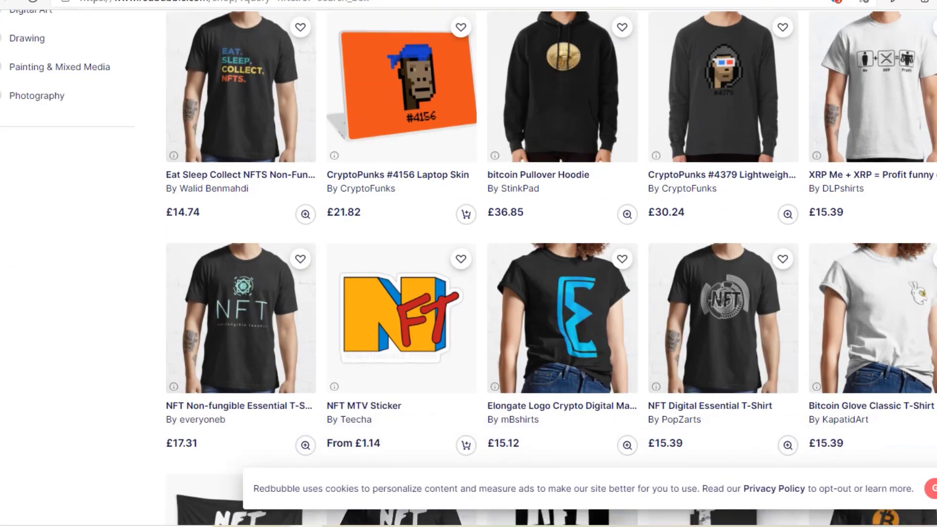
scroll(469, 267, "down", 10)
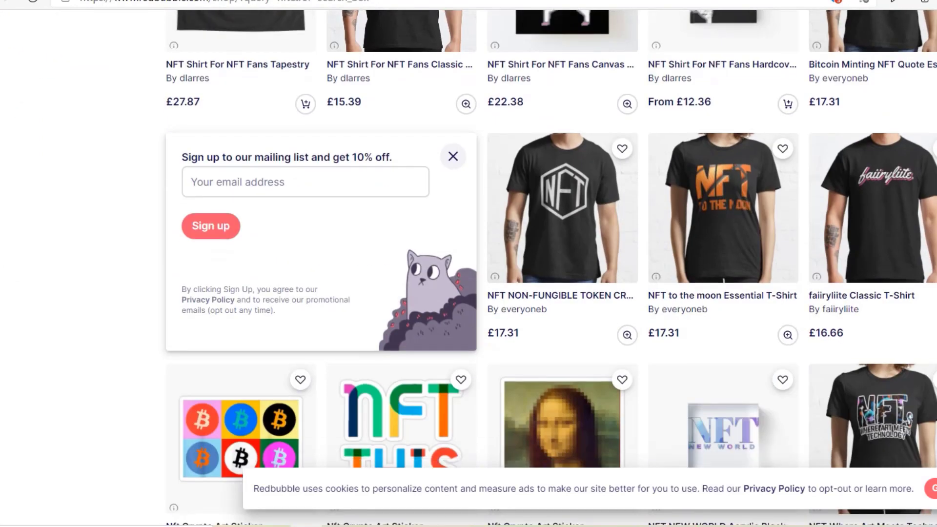
scroll(469, 268, "down", 6)
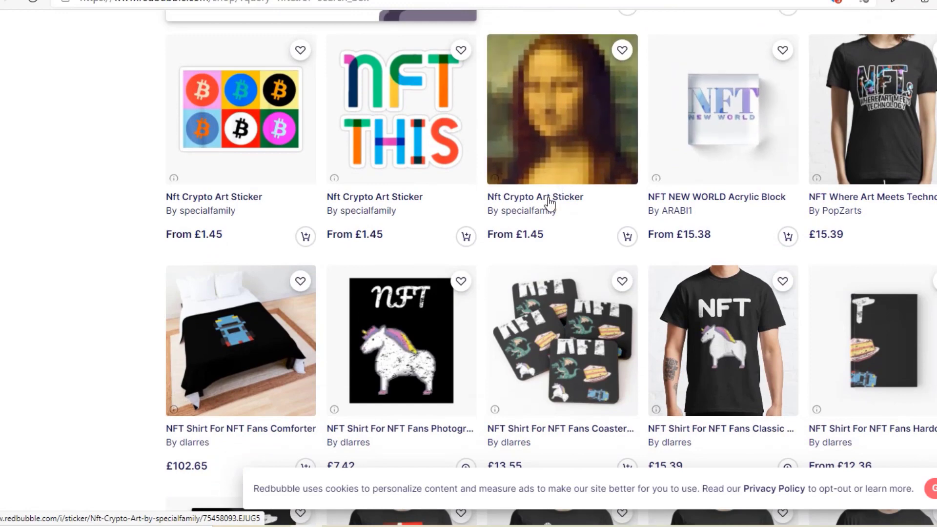
scroll(873, 147, "down", 9)
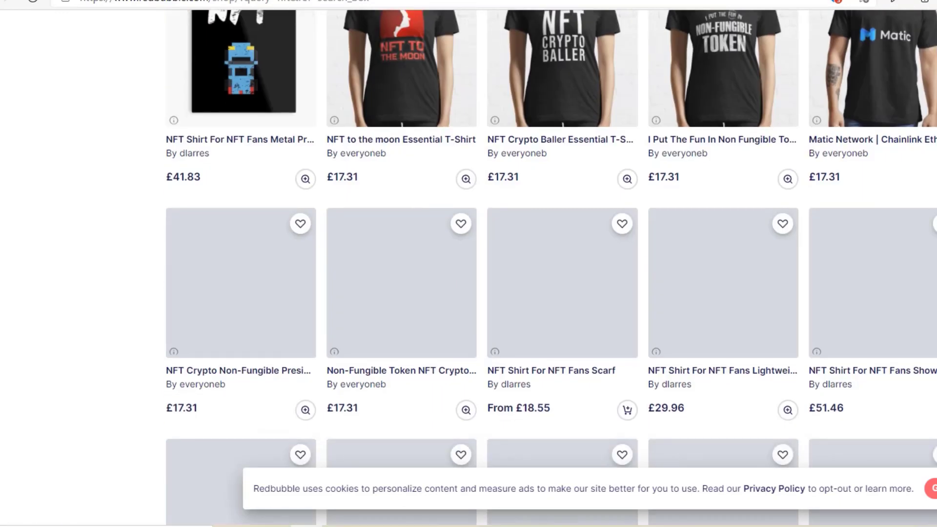
scroll(660, 119, "up", 3)
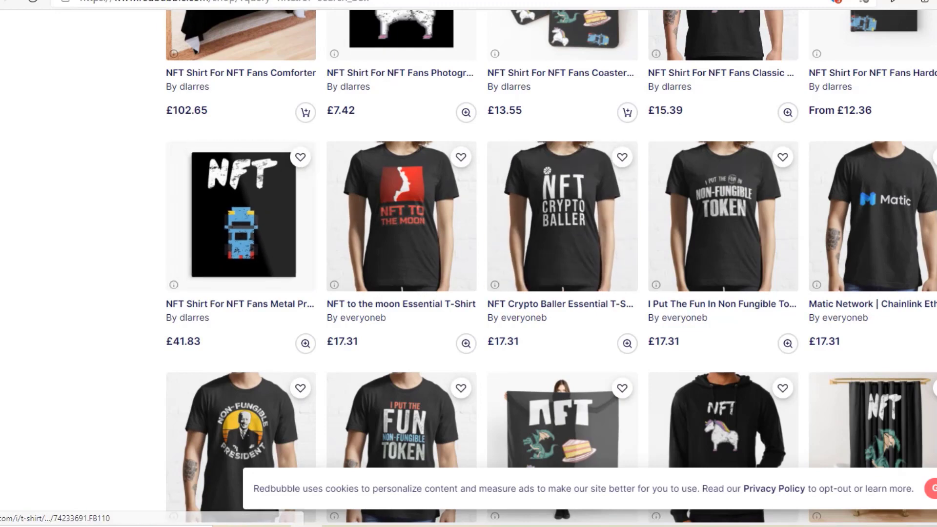
scroll(551, 268, "down", 8)
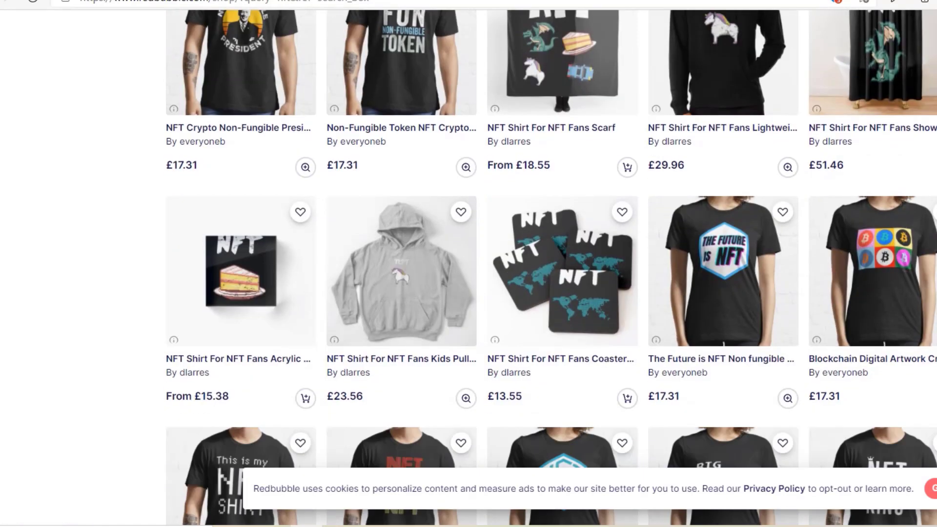
scroll(551, 268, "down", 5)
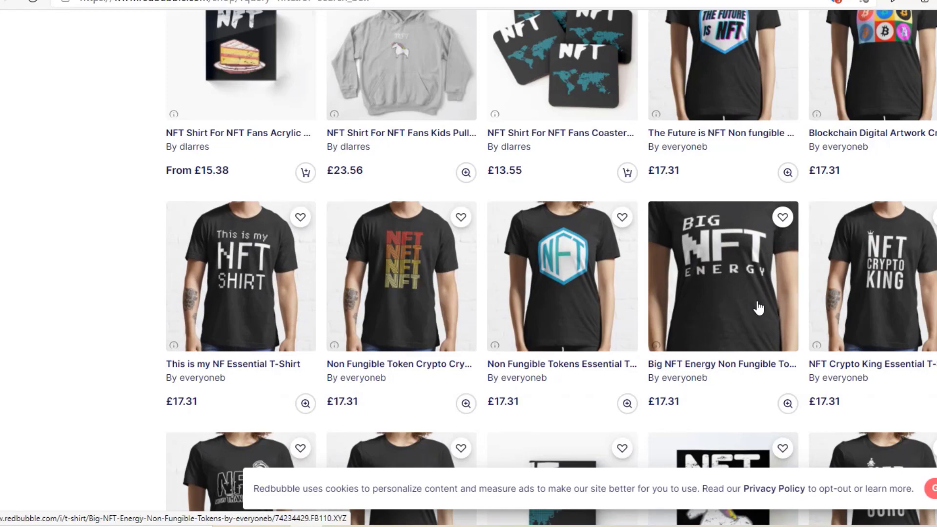
scroll(759, 308, "down", 3)
scroll(765, 307, "down", 8)
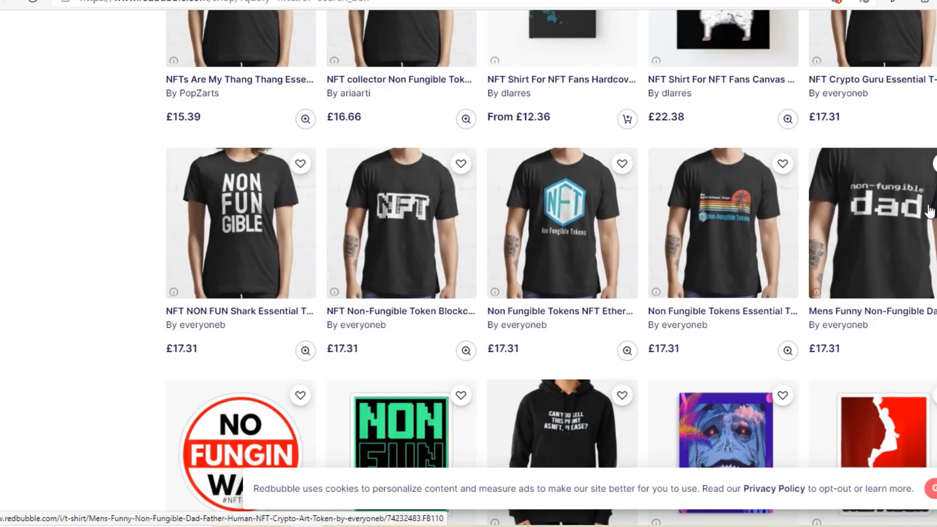
scroll(931, 211, "down", 5)
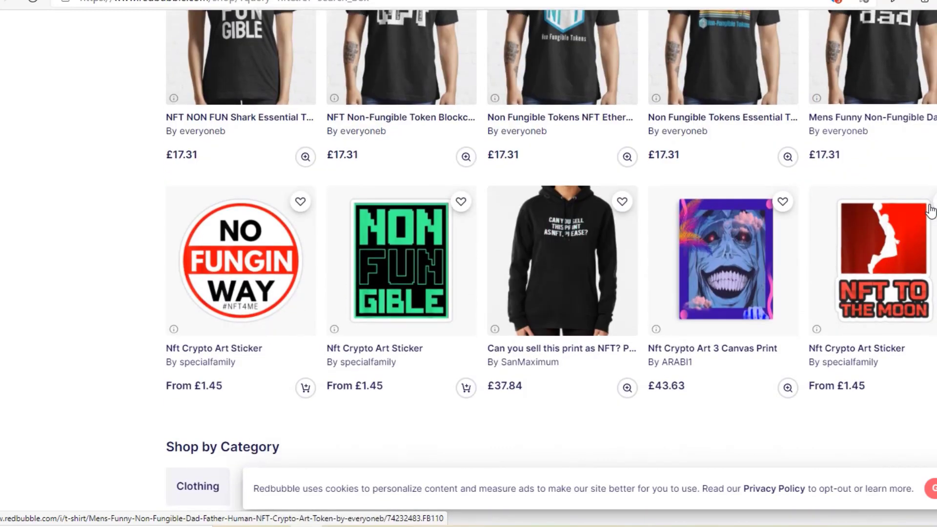
scroll(932, 211, "down", 5)
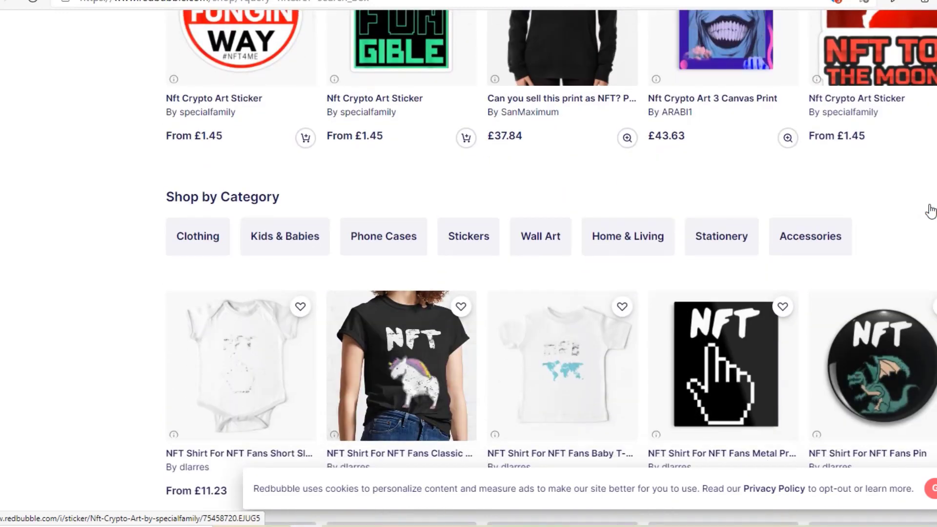
scroll(931, 211, "down", 5)
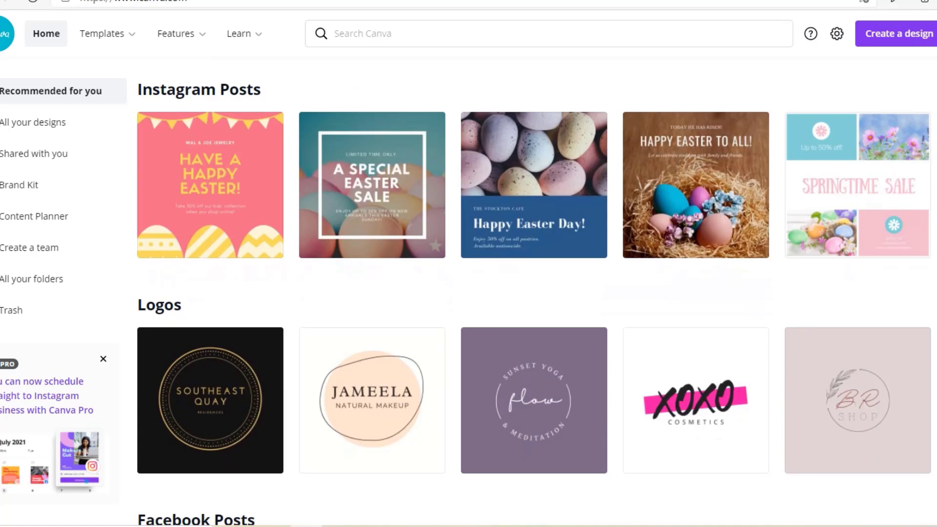
Create a custom 4500×5400 px design and fill its page background with black.
scroll(534, 291, "up", 3)
scroll(534, 291, "down", 3)
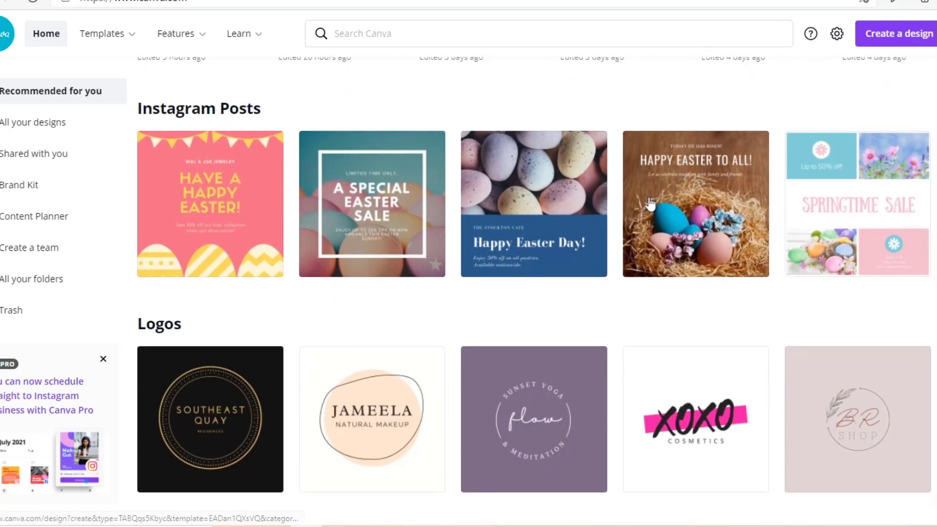
left_click(897, 35)
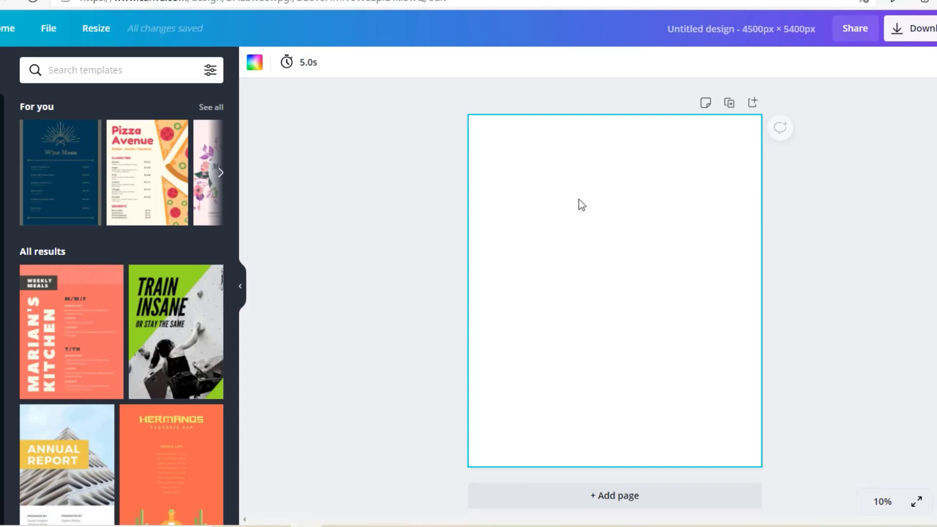
left_click(254, 62)
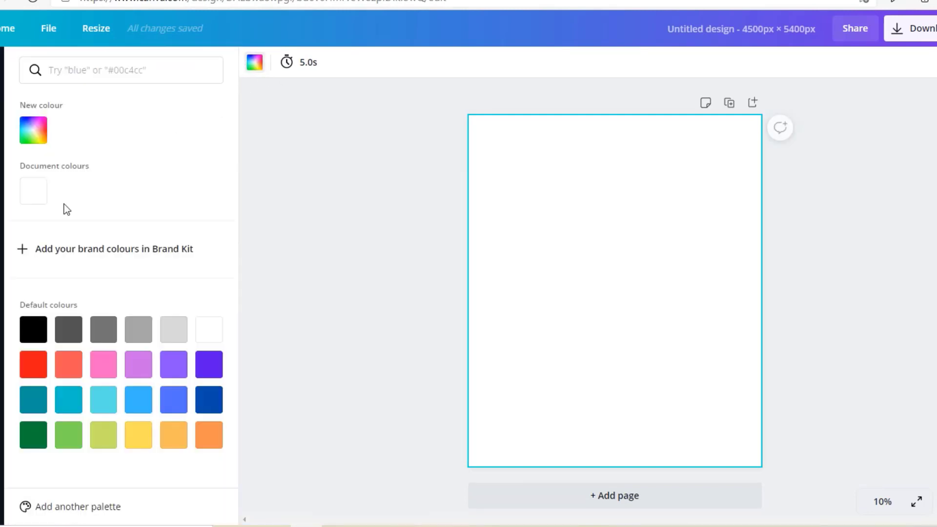
left_click(33, 330)
left_click(330, 248)
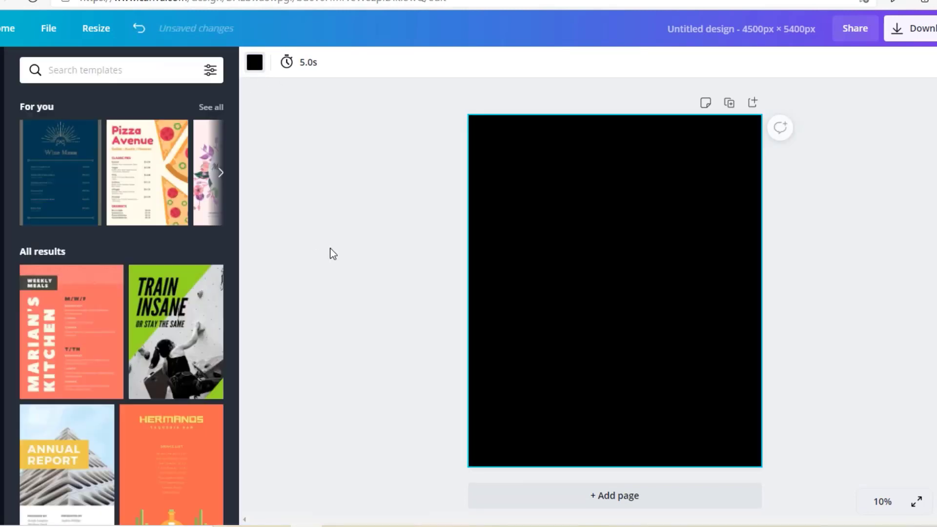
left_click(419, 294)
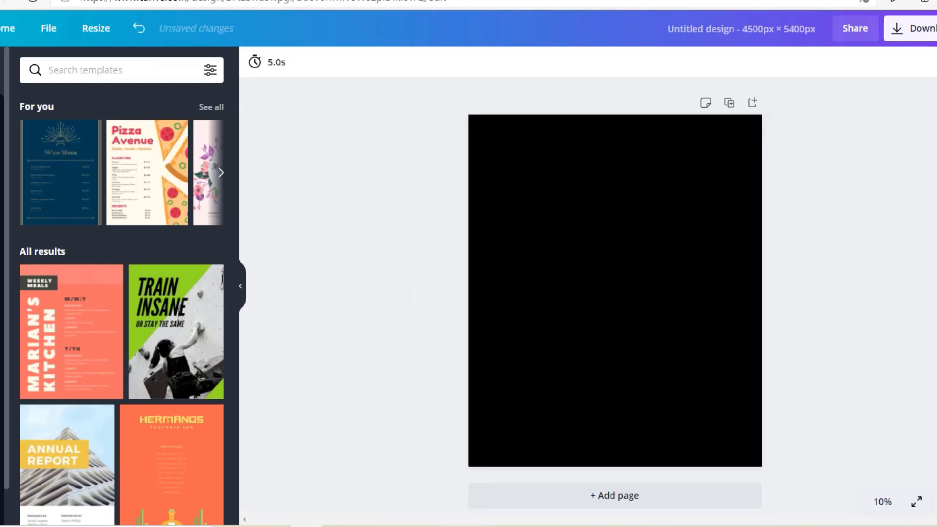
Show the uploaded images and scroll down the grid to the retro cassette graphics.
left_click(7, 102)
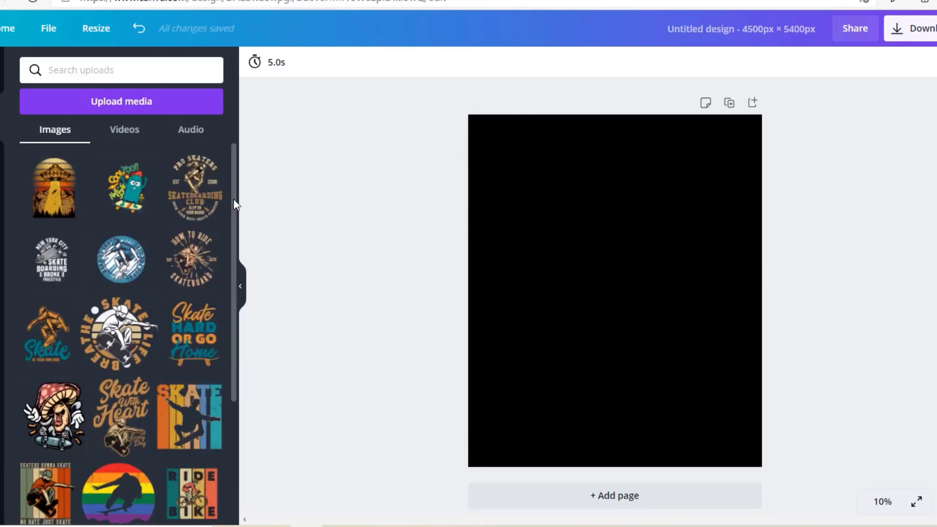
scroll(234, 204, "down", 5)
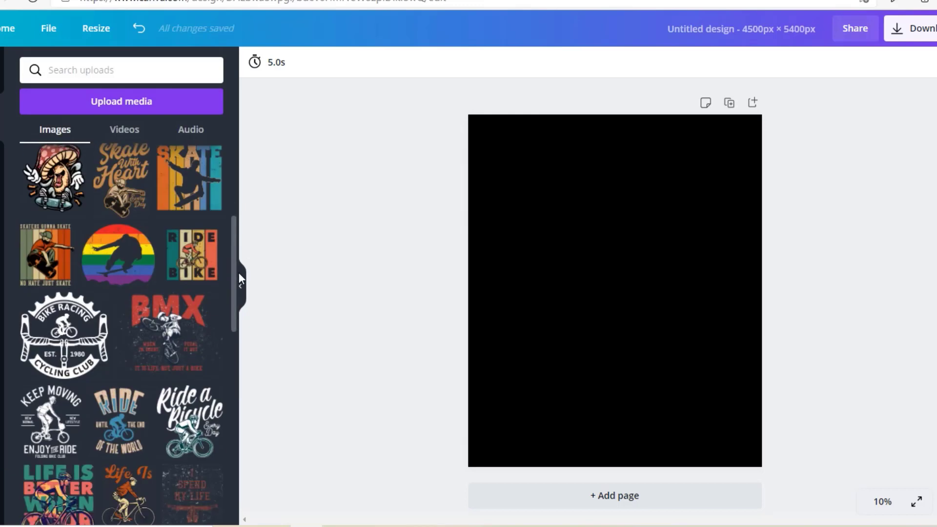
scroll(238, 279, "down", 12)
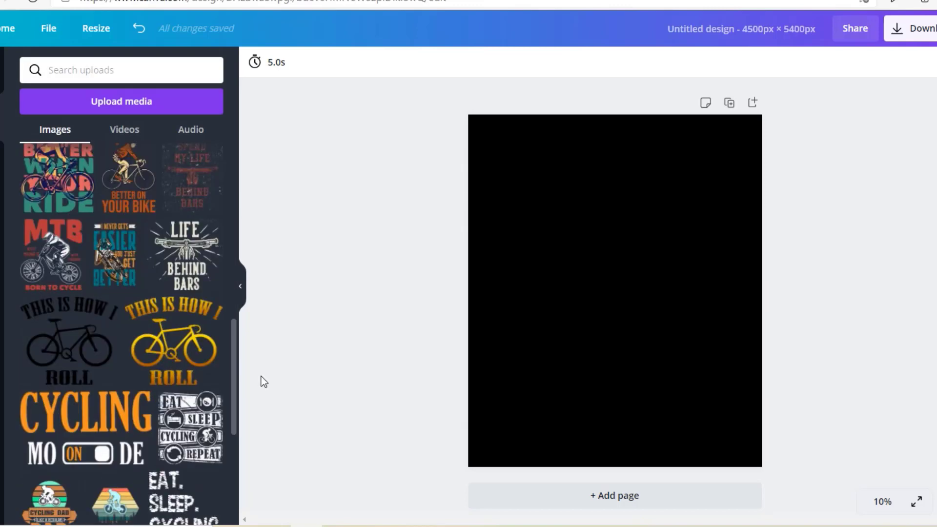
scroll(276, 438, "down", 10)
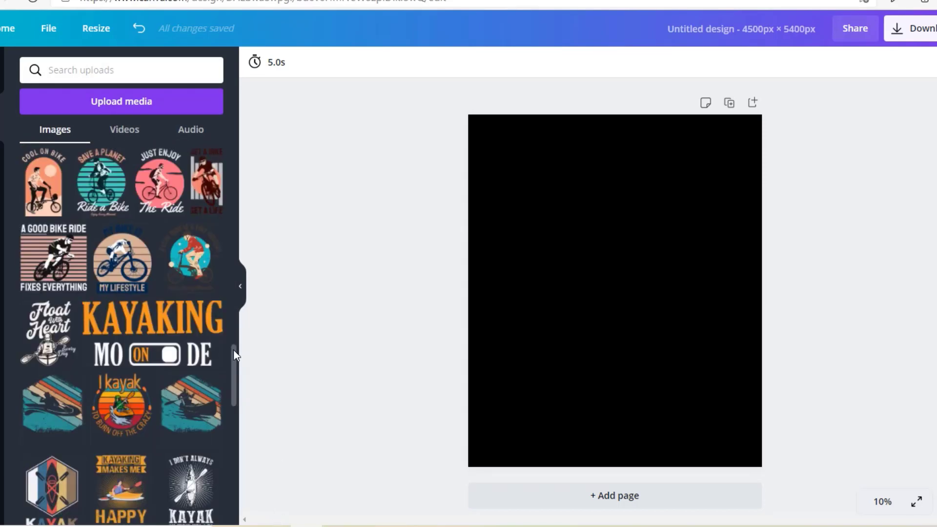
left_click_drag(234, 355, 238, 493)
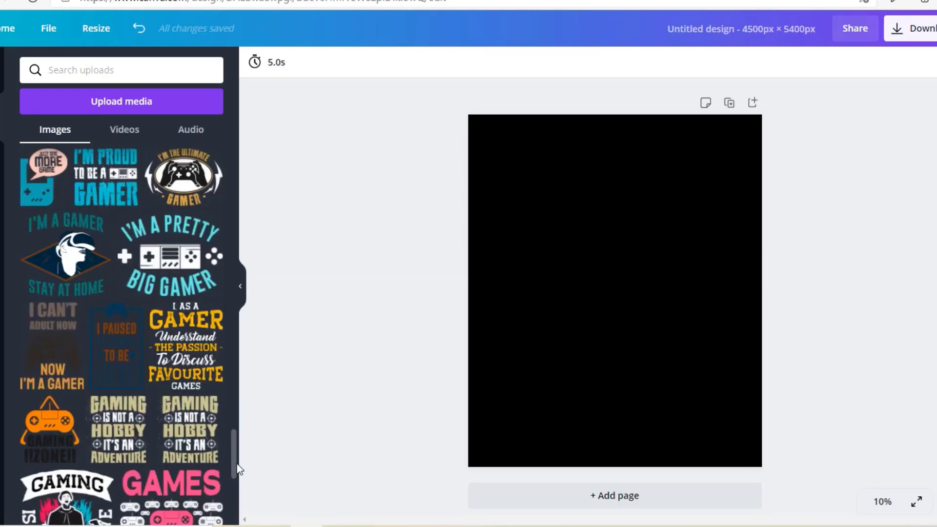
scroll(236, 464, "down", 10)
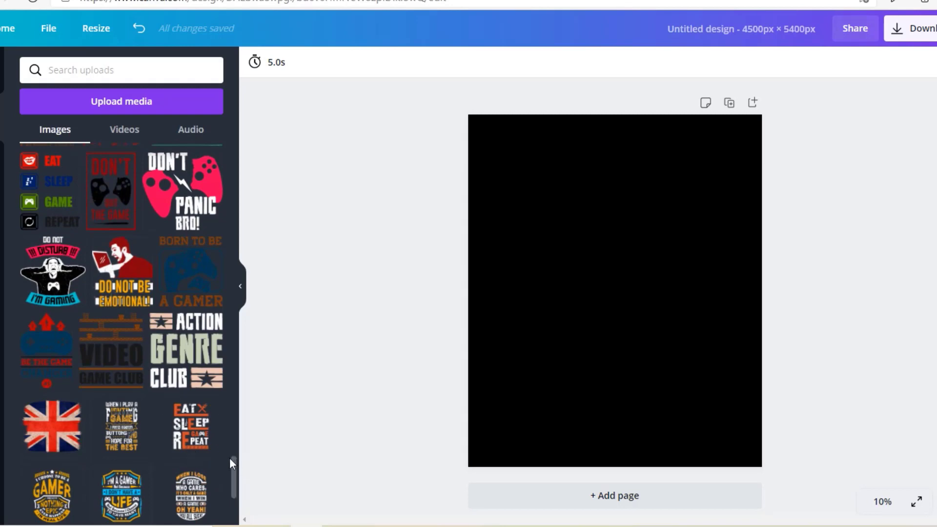
left_click_drag(235, 466, 245, 497)
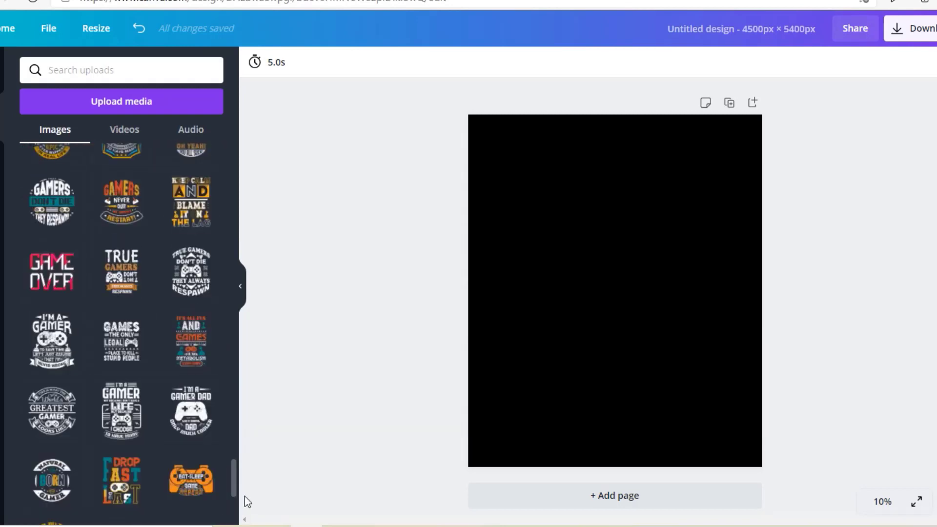
scroll(223, 467, "down", 10)
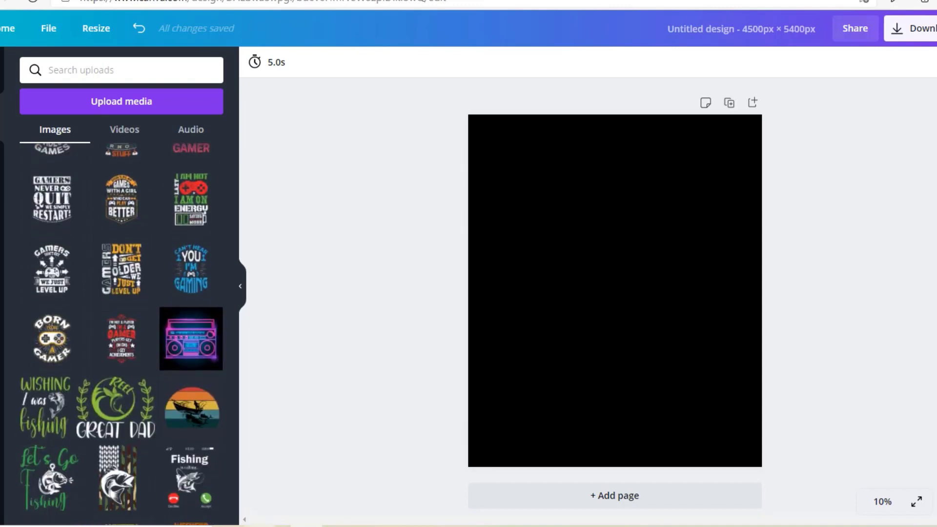
left_click_drag(235, 454, 244, 520)
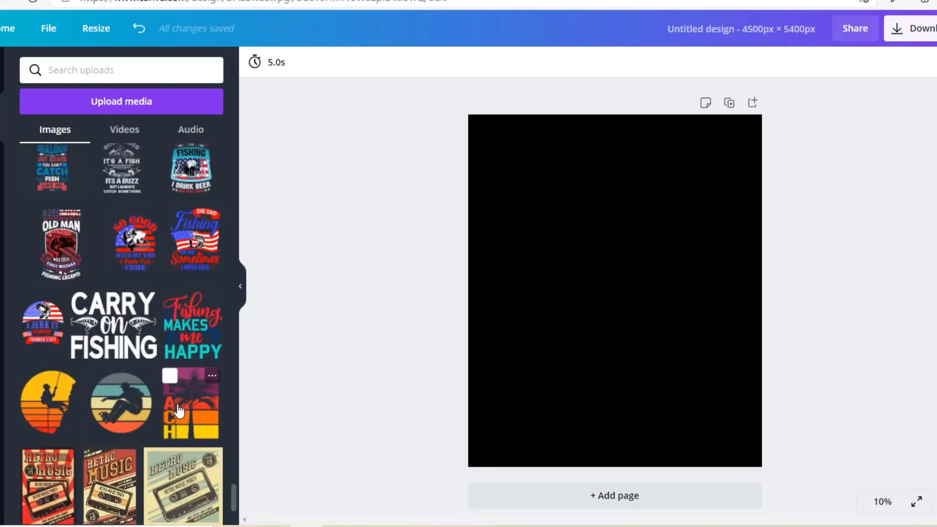
left_click_drag(236, 495, 241, 525)
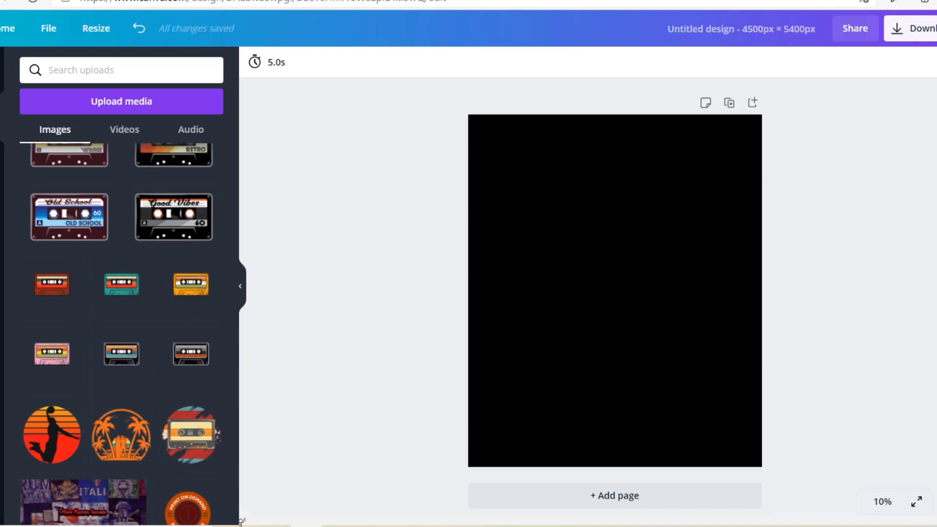
Add the round cassette graphic to the page and crop off its top and bottom.
left_click(191, 440)
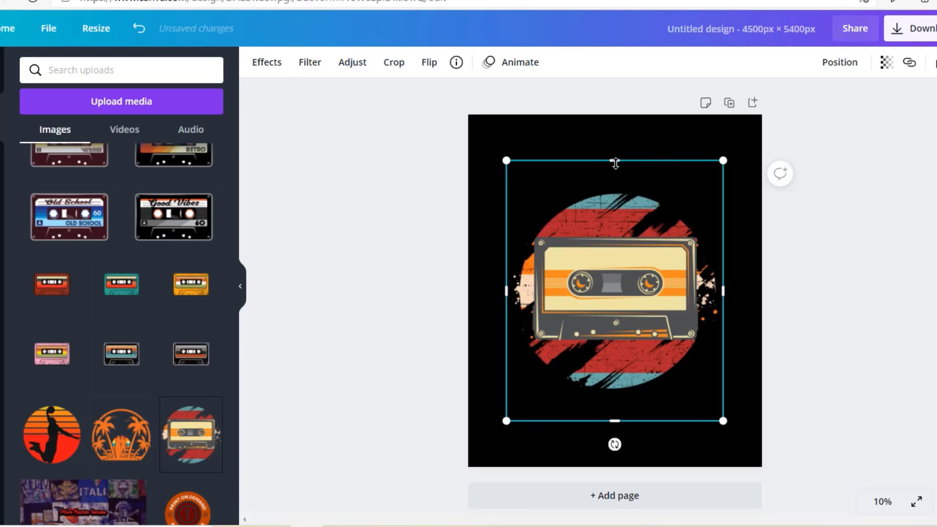
left_click_drag(615, 163, 616, 182)
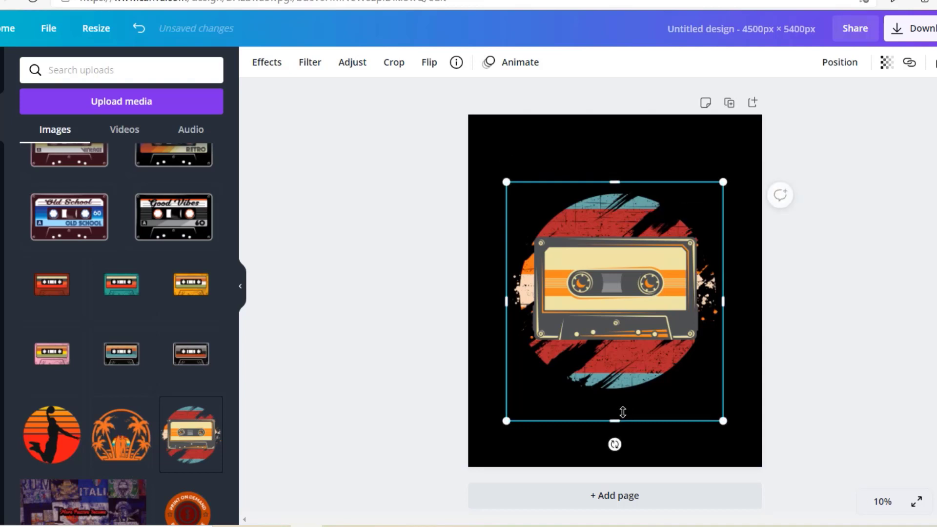
left_click_drag(613, 421, 604, 392)
Enlarge the cassette artwork and move it to the centre of the page.
left_click(391, 251)
left_click(590, 285)
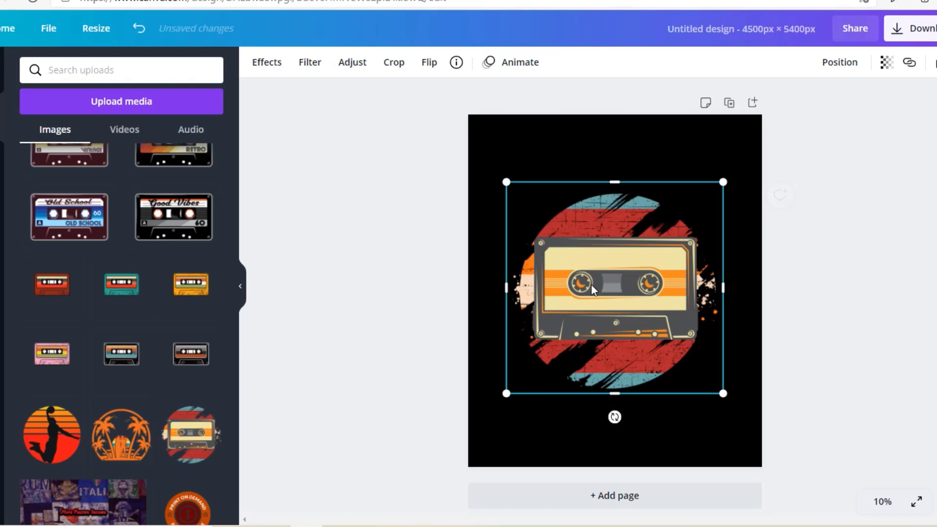
left_click_drag(724, 180, 767, 107)
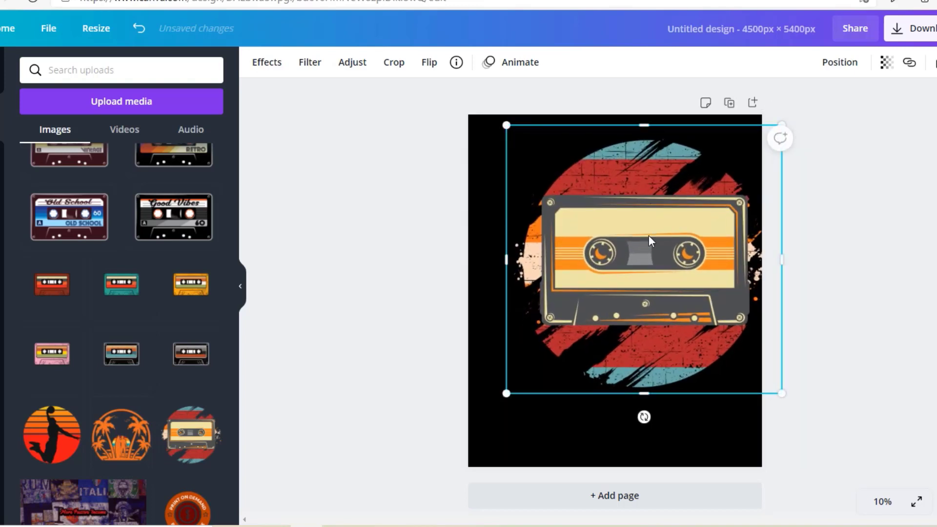
left_click_drag(649, 235, 623, 260)
left_click(394, 284)
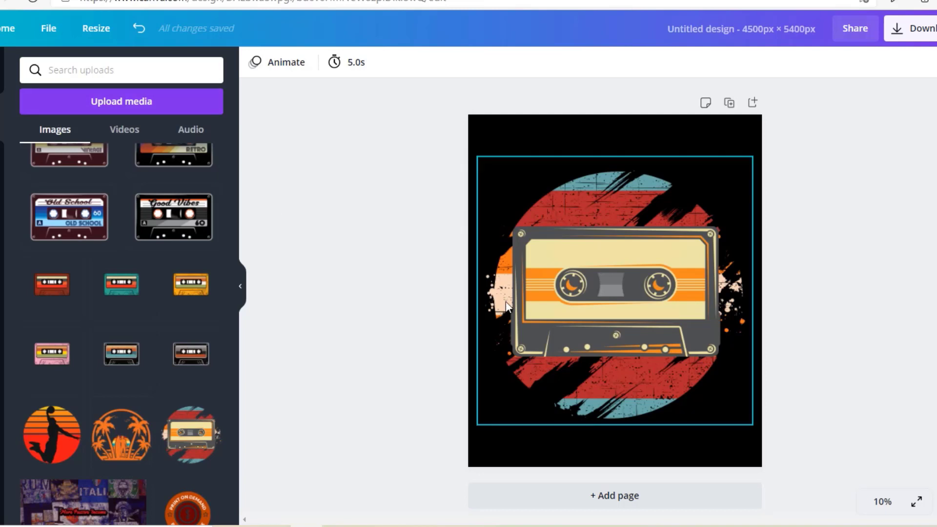
Bring up the cassette image's effects and show all Pixelate styles.
left_click(617, 328)
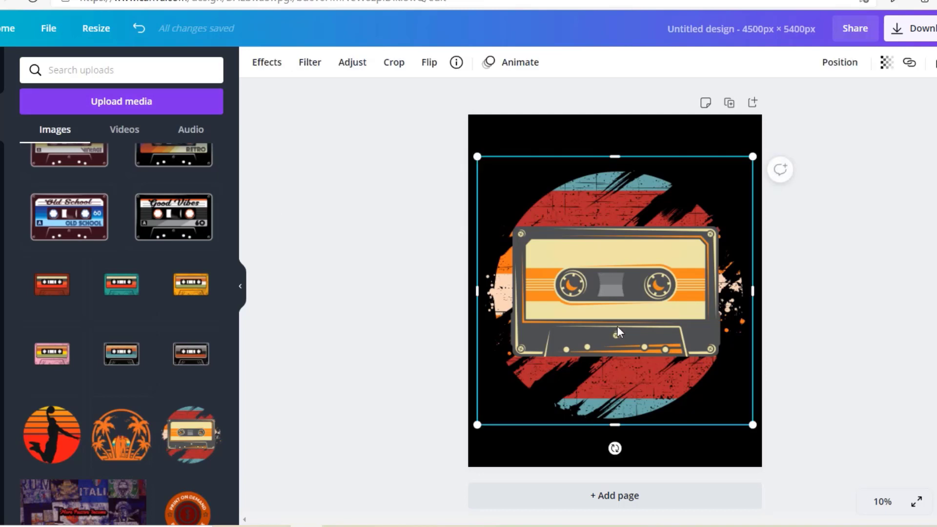
left_click(269, 67)
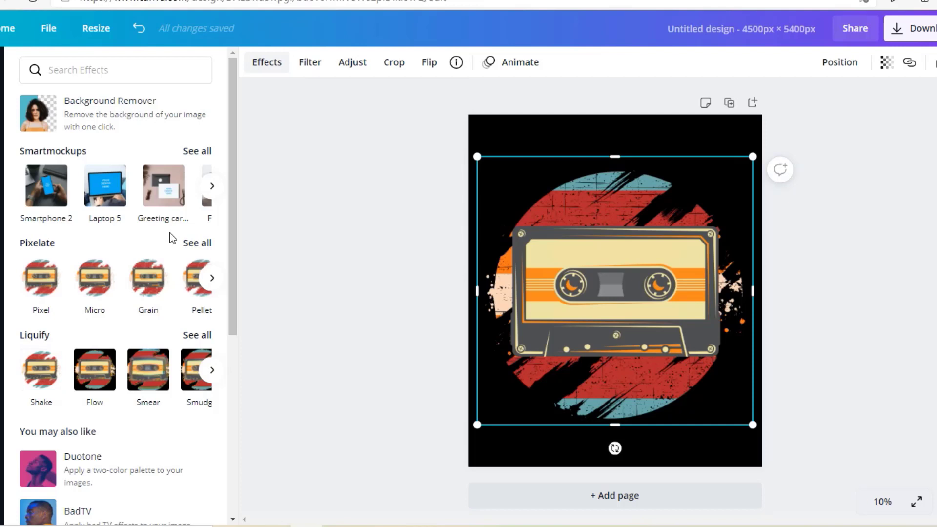
left_click(200, 243)
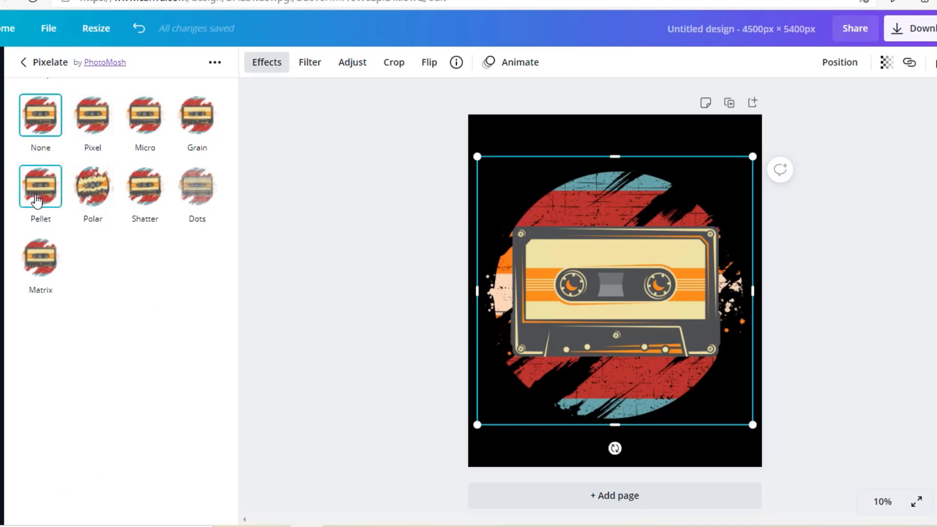
Preview Pixel, Grain, Pellet, Polar, Shatter, Dots and Matrix on the cassette, then settle on Micro.
left_click(96, 130)
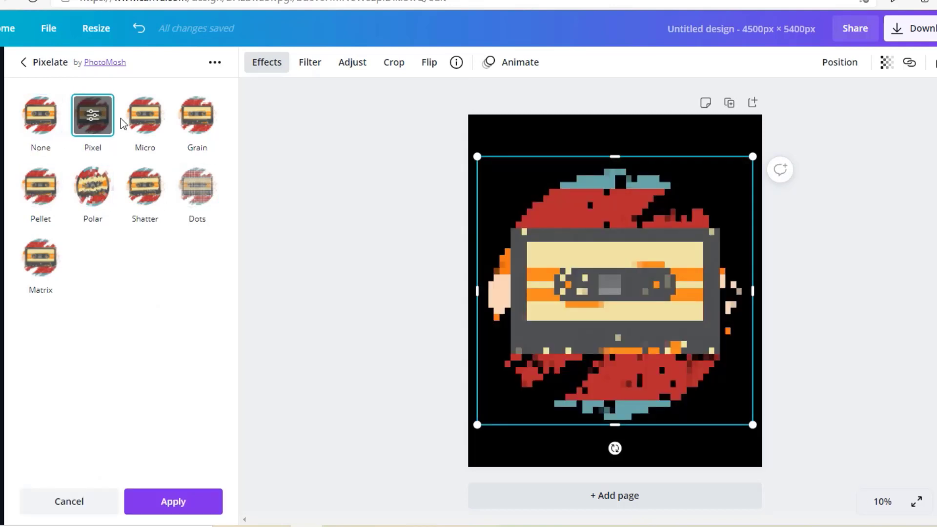
left_click(149, 122)
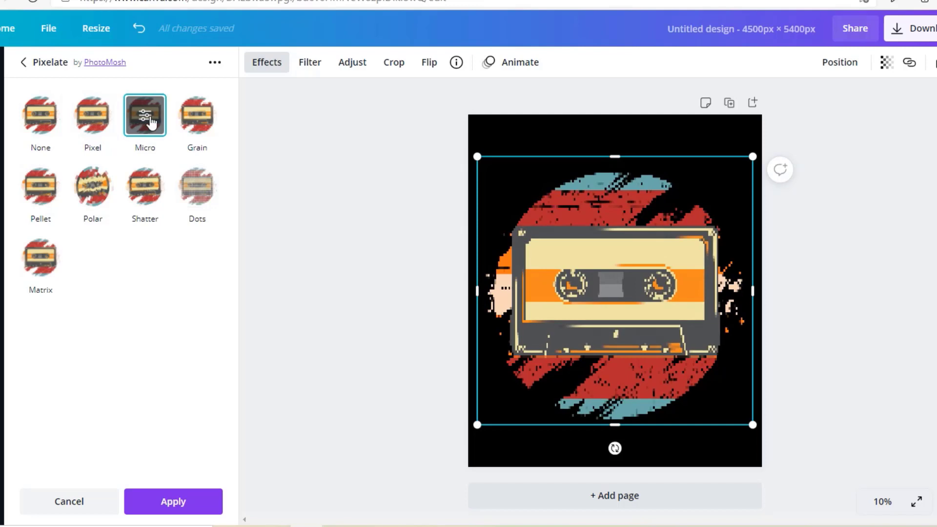
left_click(195, 121)
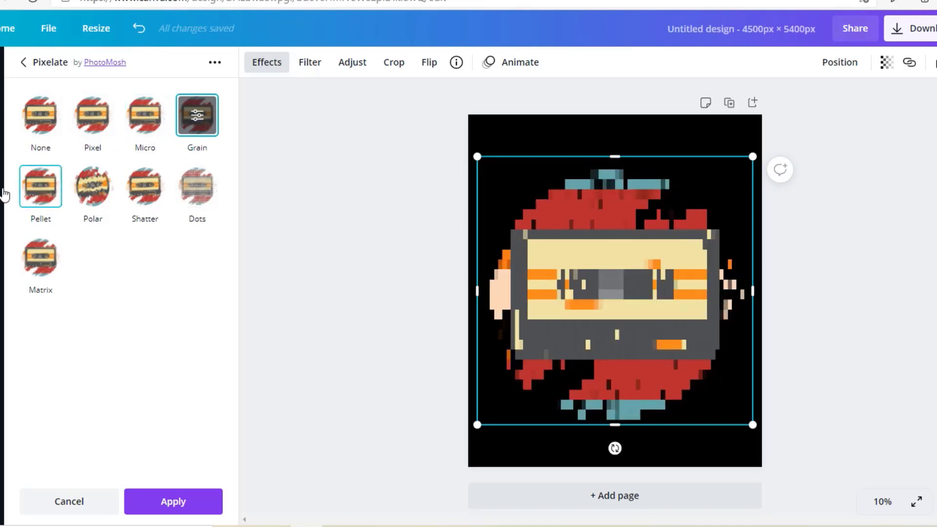
left_click(35, 189)
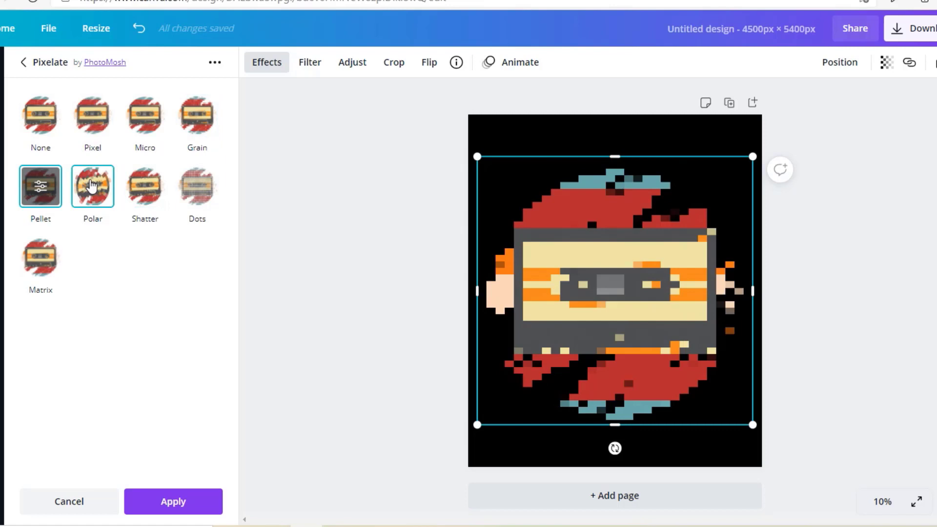
left_click(91, 186)
left_click(145, 186)
left_click(201, 186)
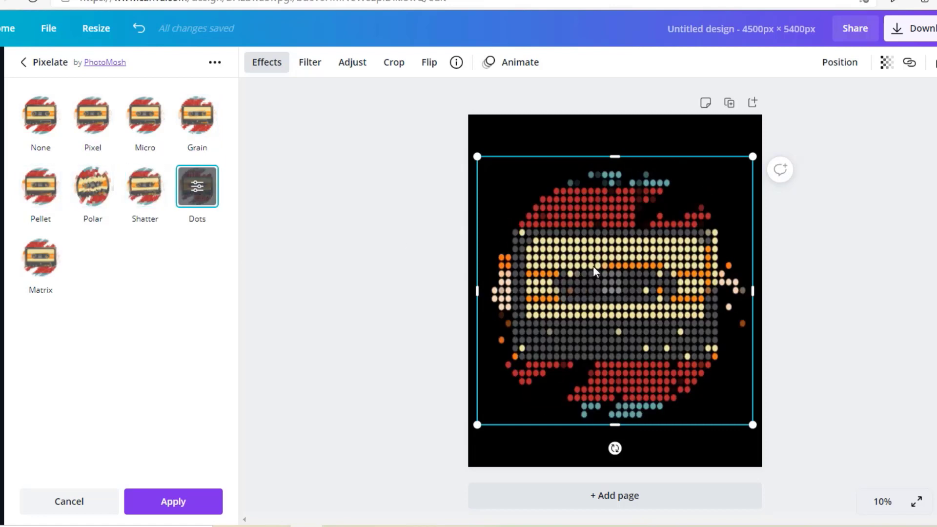
left_click(42, 257)
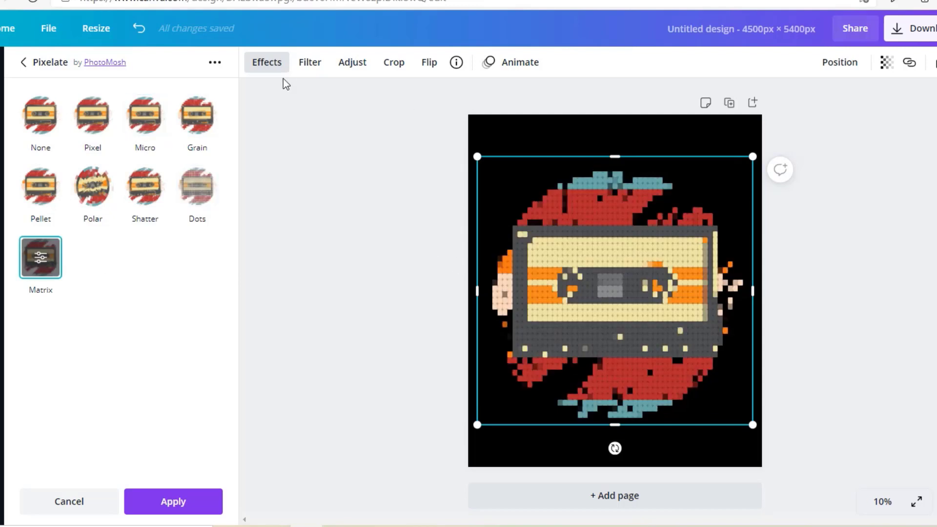
left_click(147, 114)
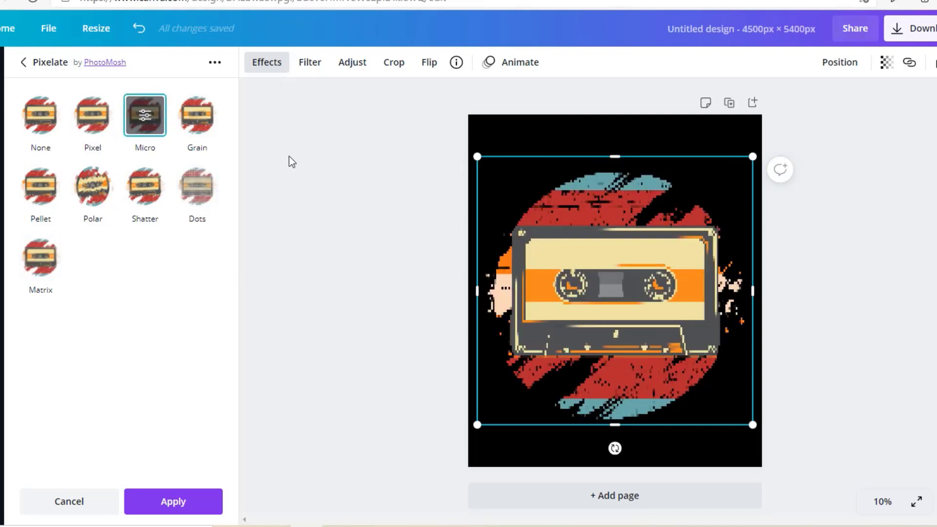
Set the Micro pixelation to 118 horizontal and 119 vertical pixels and apply it.
left_click(146, 119)
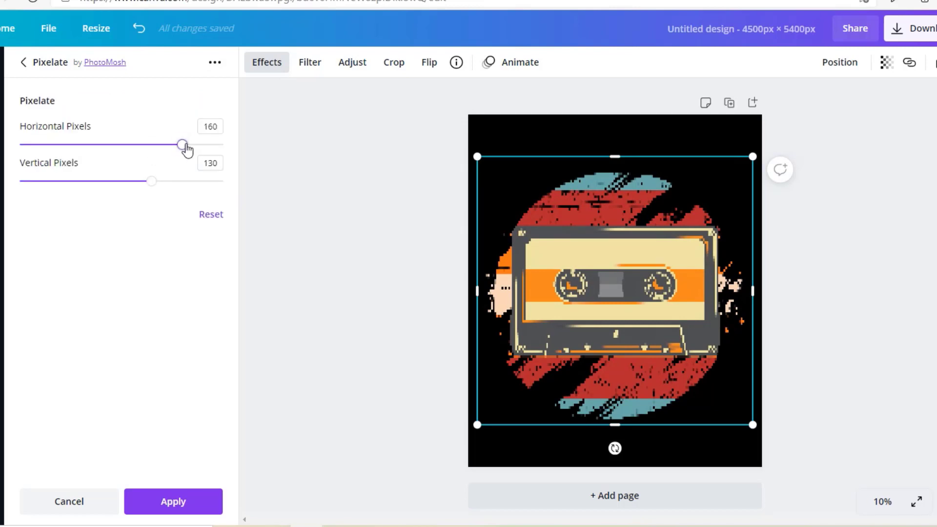
left_click_drag(186, 146, 266, 147)
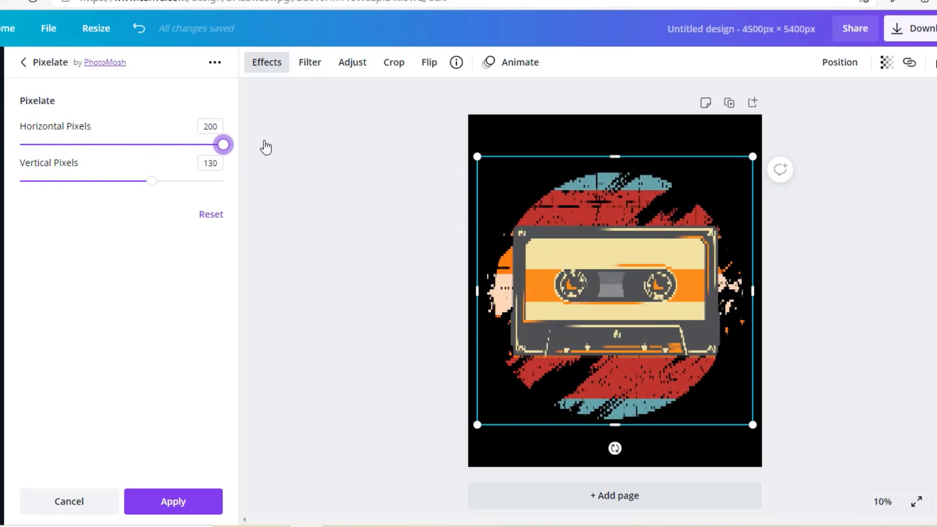
left_click_drag(266, 147, 142, 190)
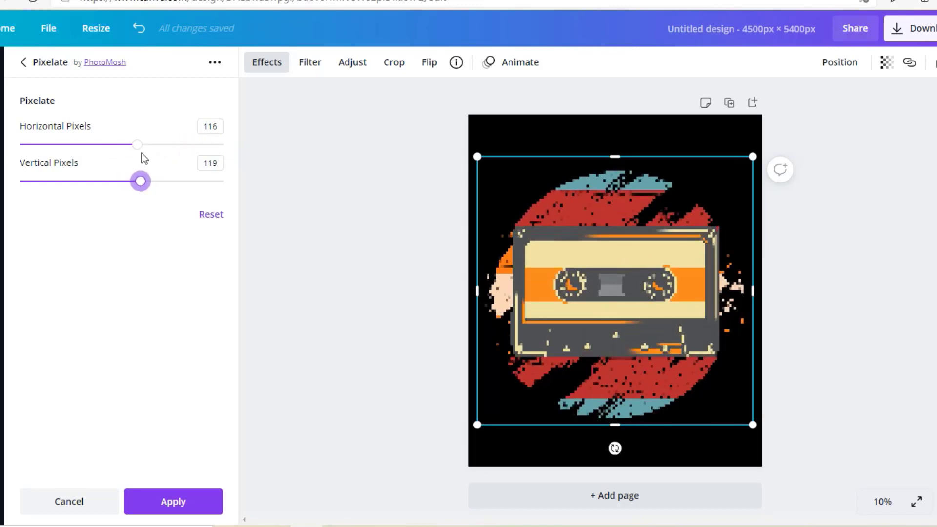
left_click_drag(138, 146, 142, 152)
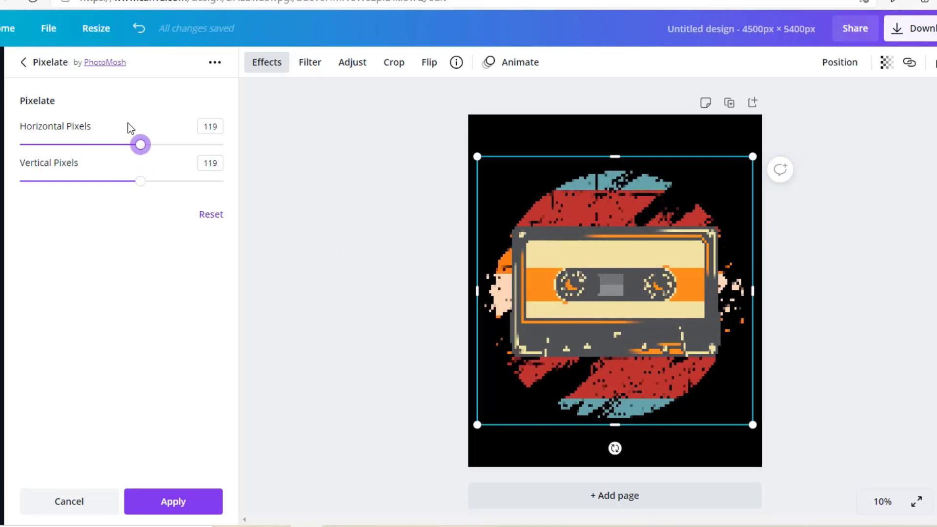
left_click_drag(139, 145, 88, 140)
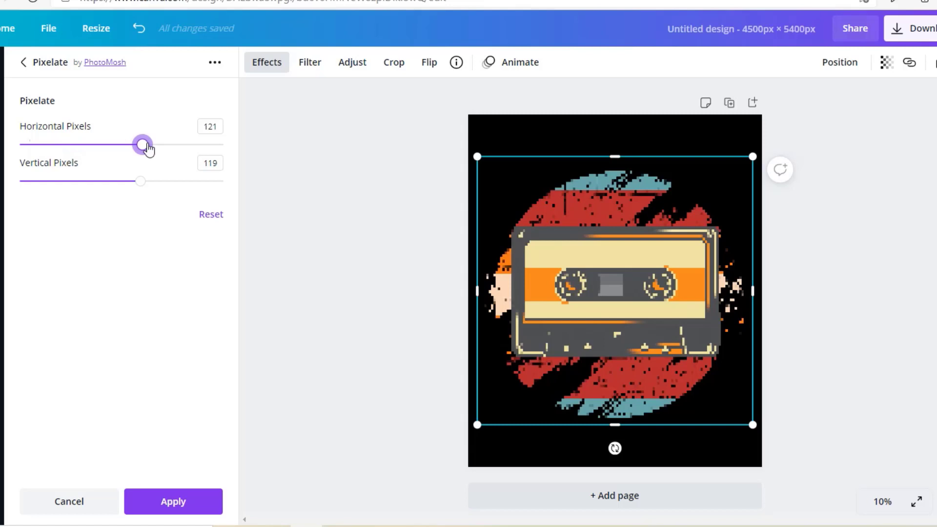
left_click_drag(148, 149, 141, 151)
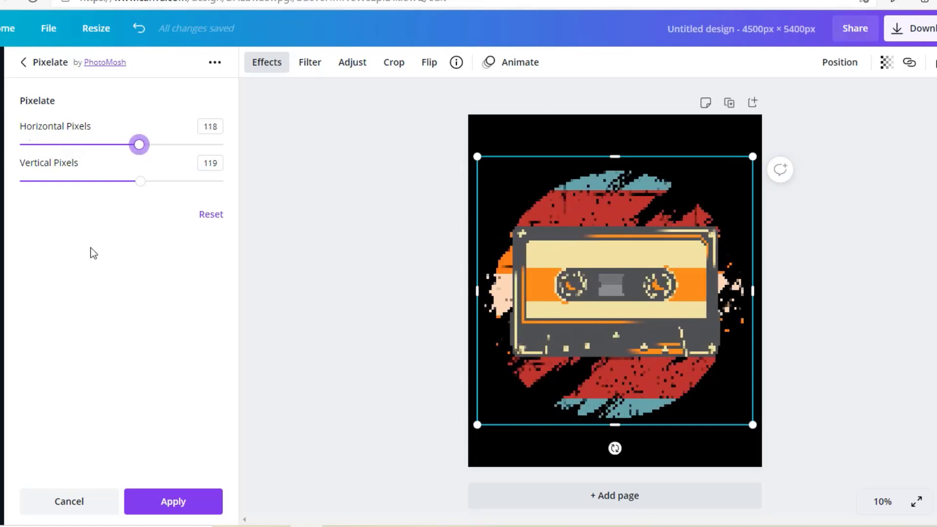
left_click(161, 506)
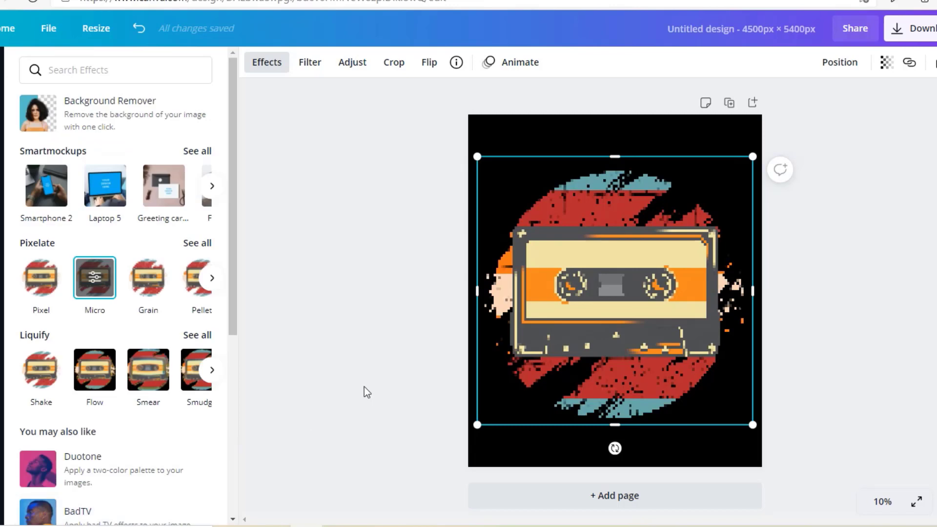
left_click(380, 381)
Add a heading reading 'ALL I NEED IS' at the top of the page.
left_click(555, 278)
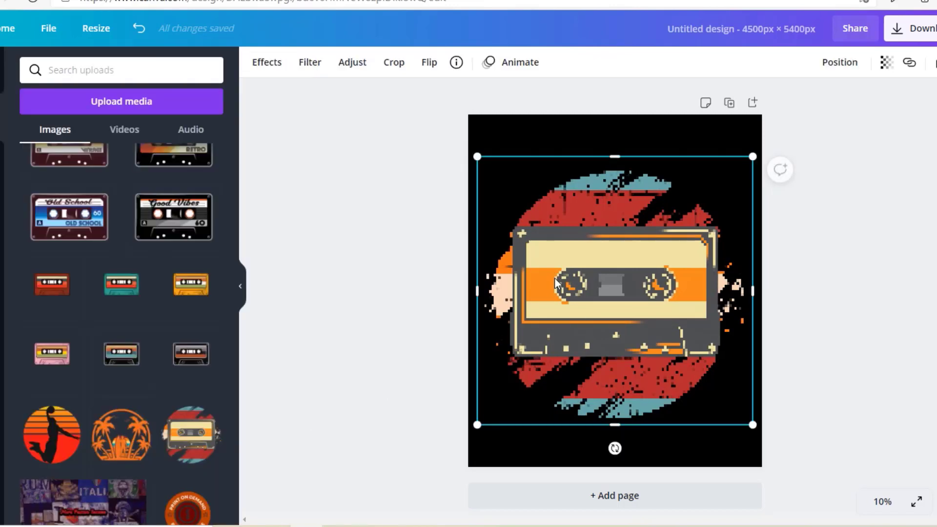
left_click(407, 290)
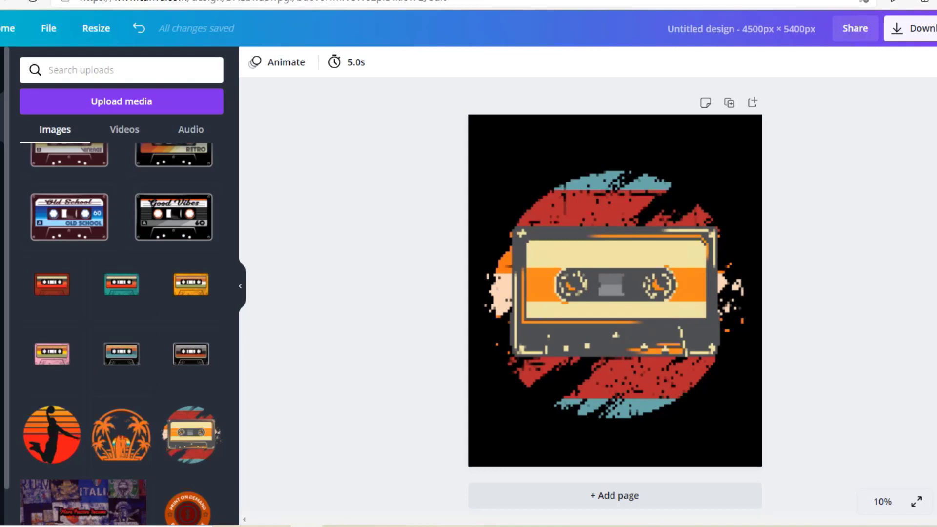
left_click(1, 146)
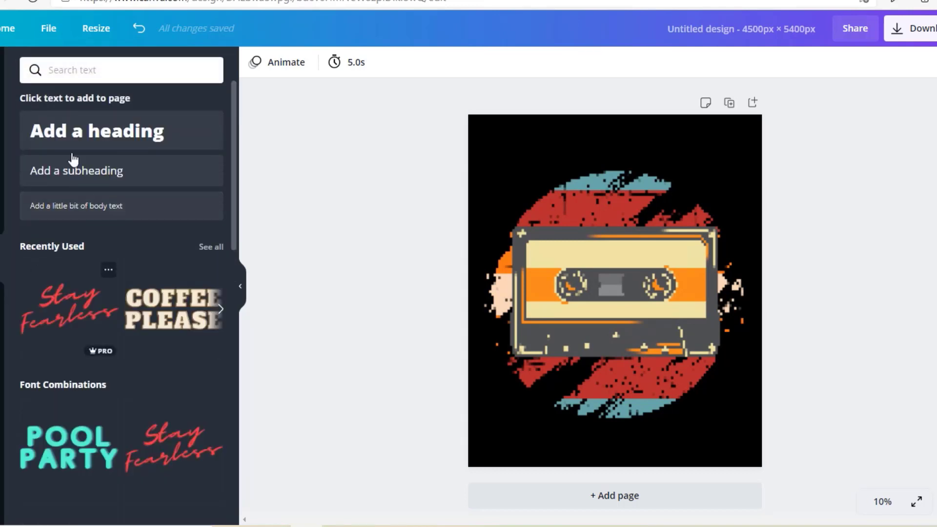
left_click(63, 144)
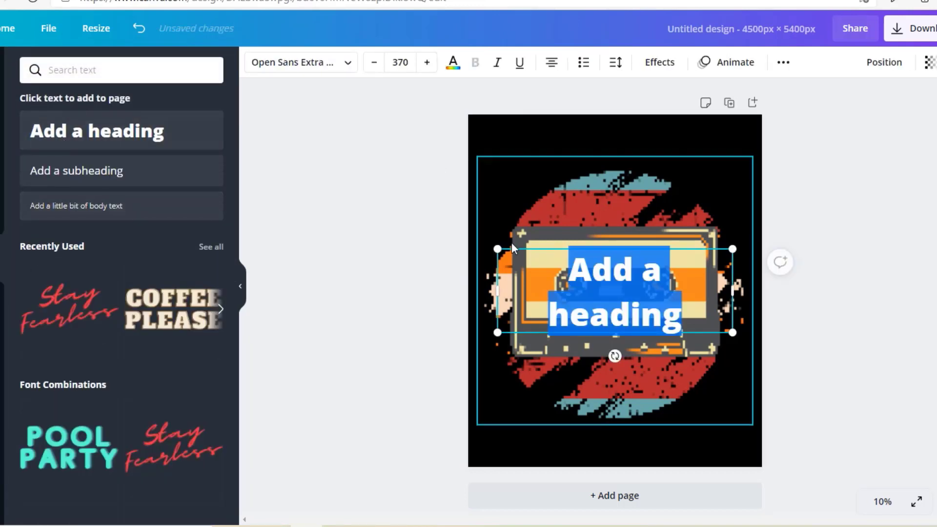
left_click(405, 291)
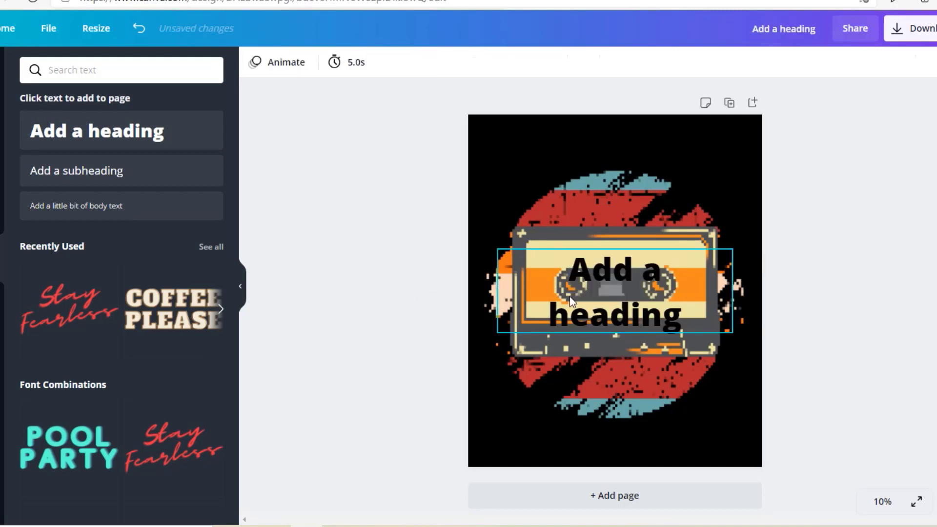
left_click_drag(569, 297, 565, 137)
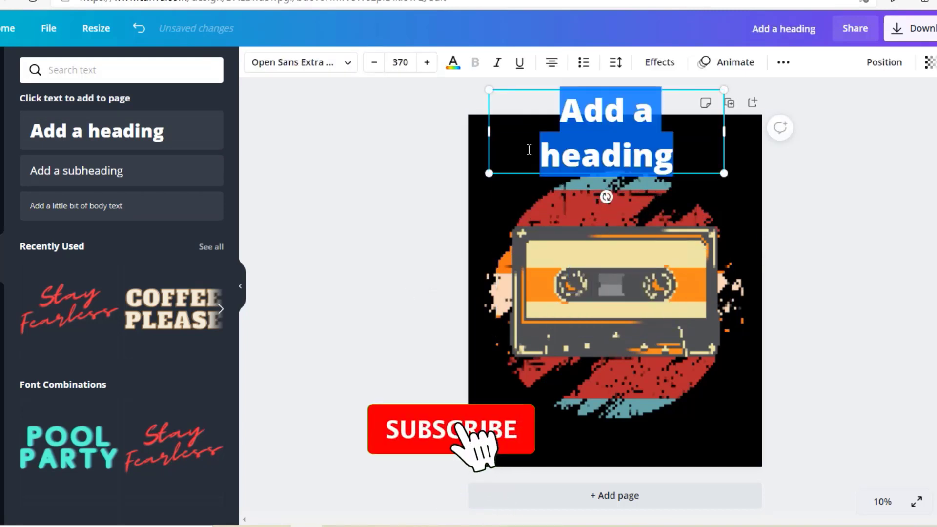
type("ALL I NEED IS")
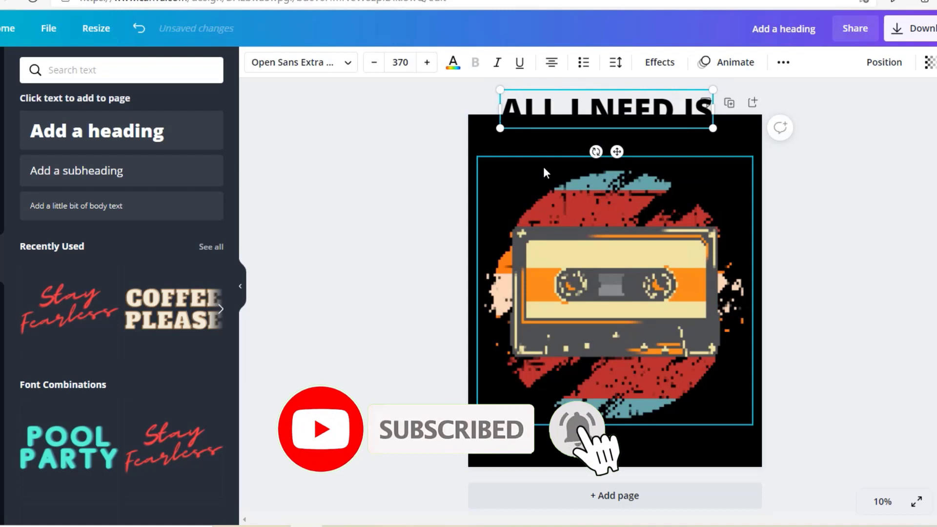
left_click(435, 193)
Make the heading cream, enlarge it to size 477, and align it to the left edge.
left_click(554, 119)
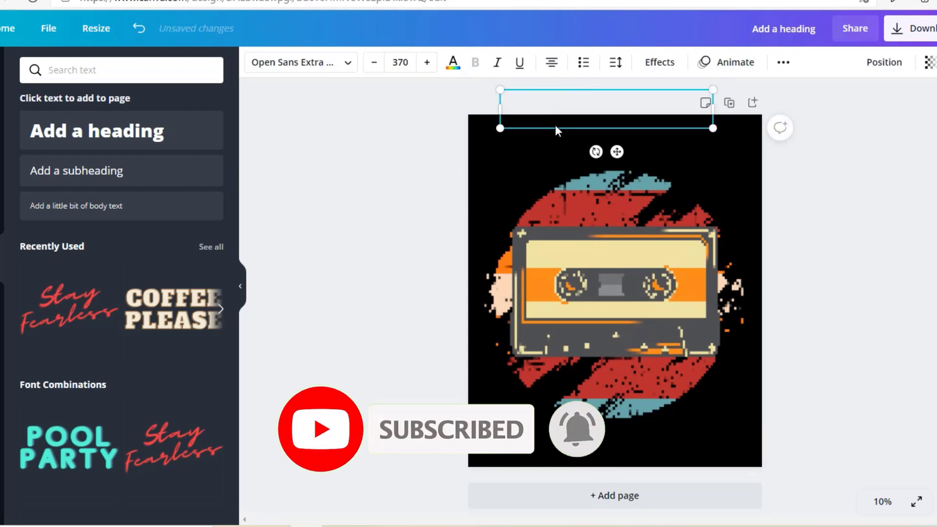
left_click_drag(555, 124, 555, 155)
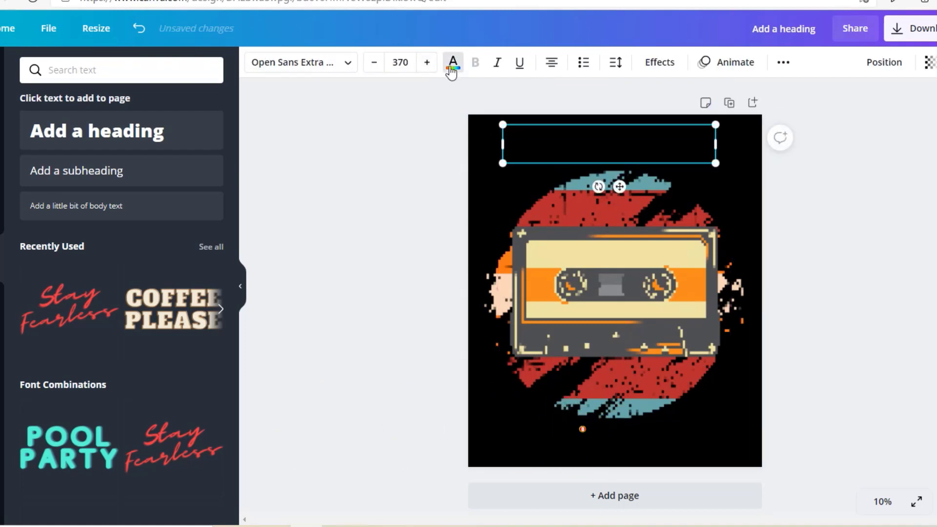
left_click(453, 62)
left_click(103, 335)
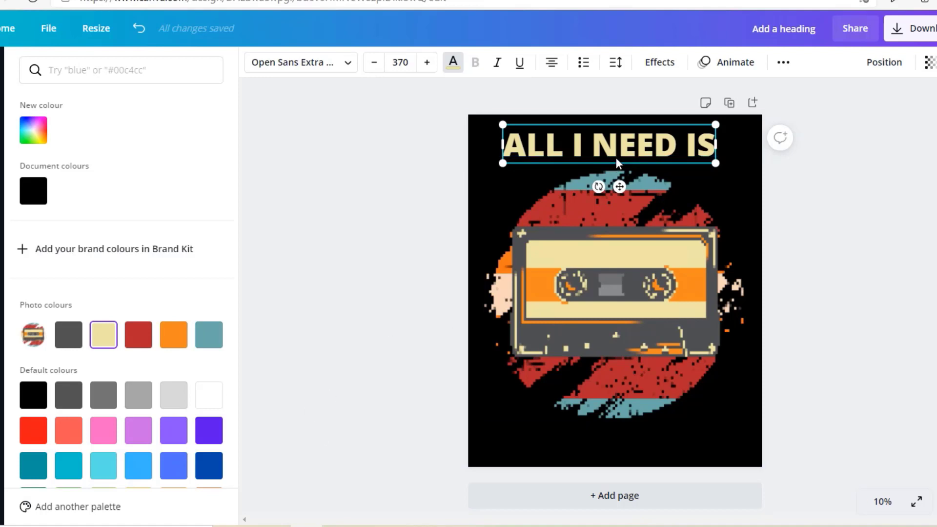
left_click_drag(756, 183, 771, 189)
left_click_drag(671, 154, 635, 145)
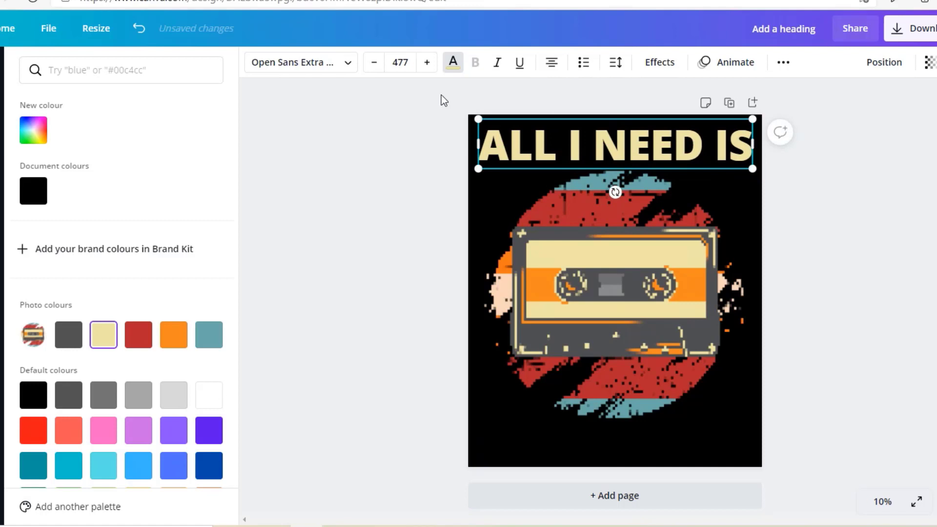
Duplicate the heading below the cassette and retype the copy as 'NFTs AND'.
key("ctrl+d")
left_click_drag(558, 145, 553, 394)
double_click(554, 396)
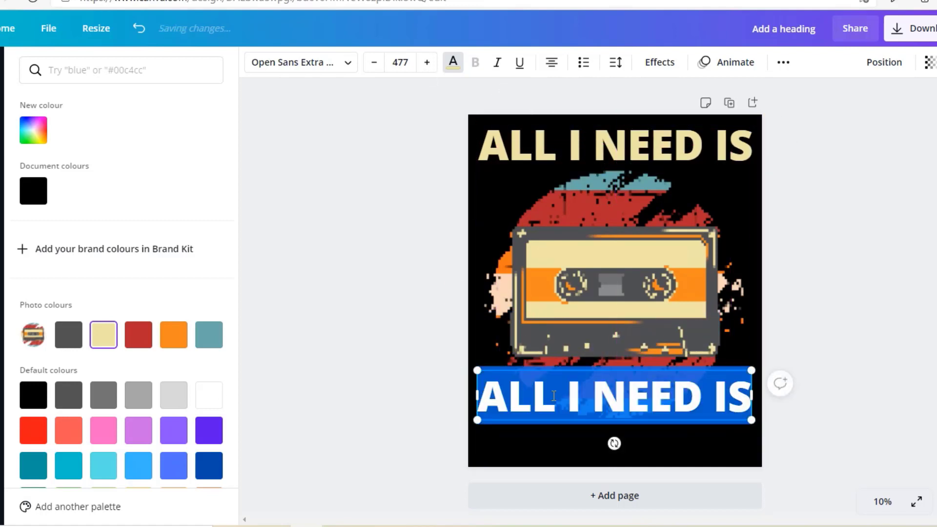
type("NFT")
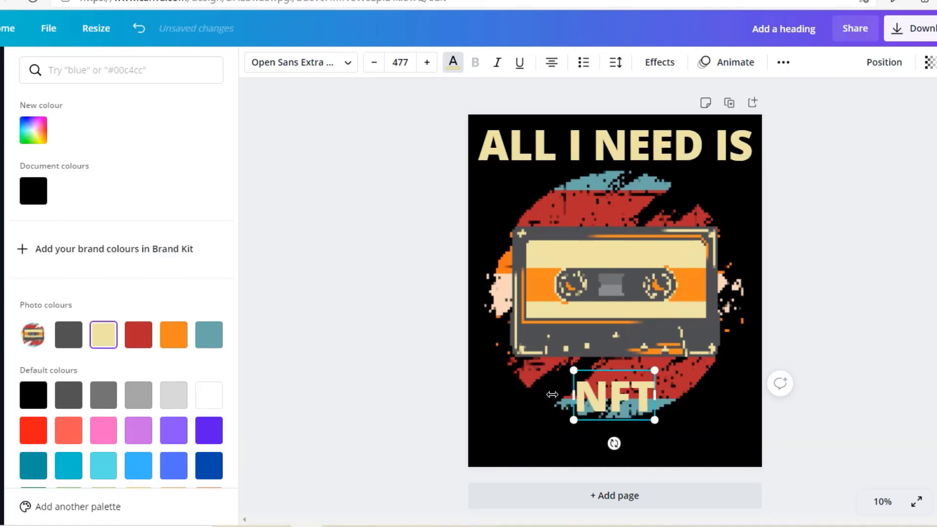
type("S")
key("BackSpace")
type("s a")
key("BackSpace")
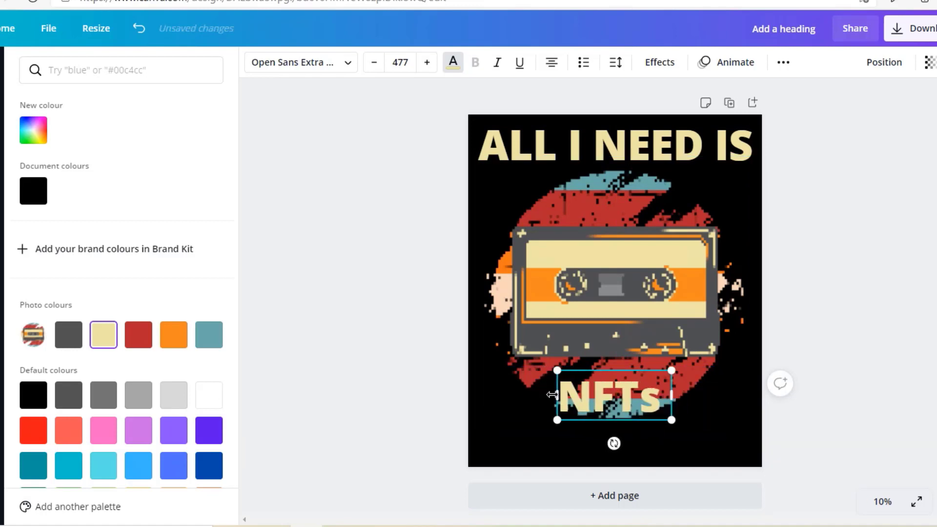
type("AND")
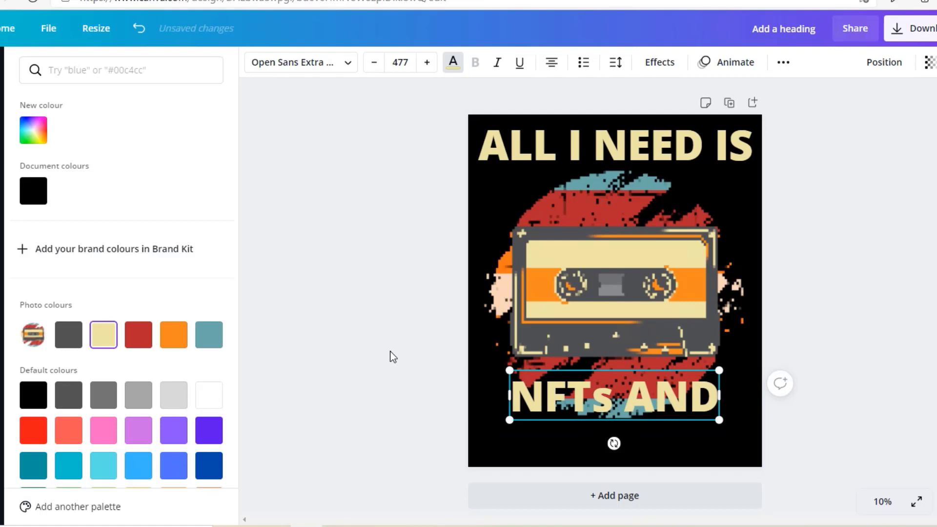
key("Escape")
left_click(500, 398)
left_click(519, 409)
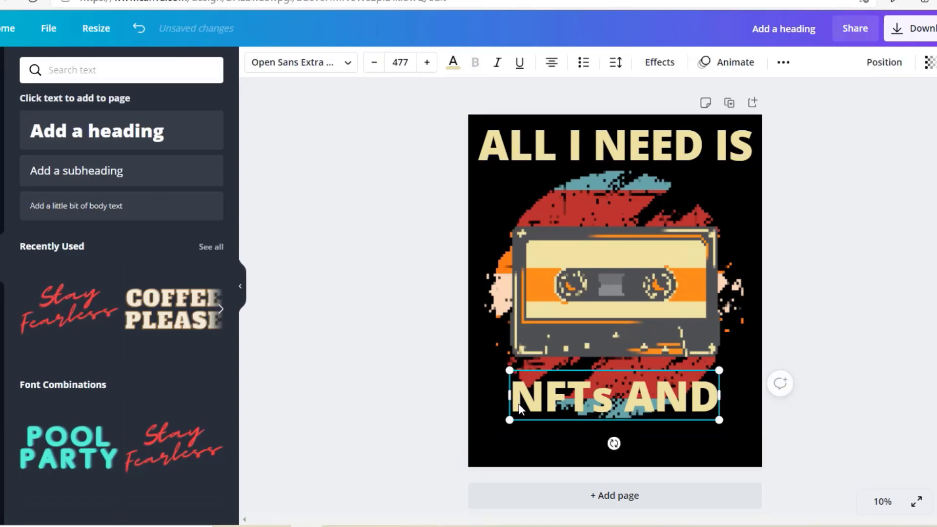
left_click_drag(519, 409, 559, 445)
Duplicate the NFTs AND line and change the copy to '90s MUSIC'.
key("ctrl+d")
triple_click(566, 435)
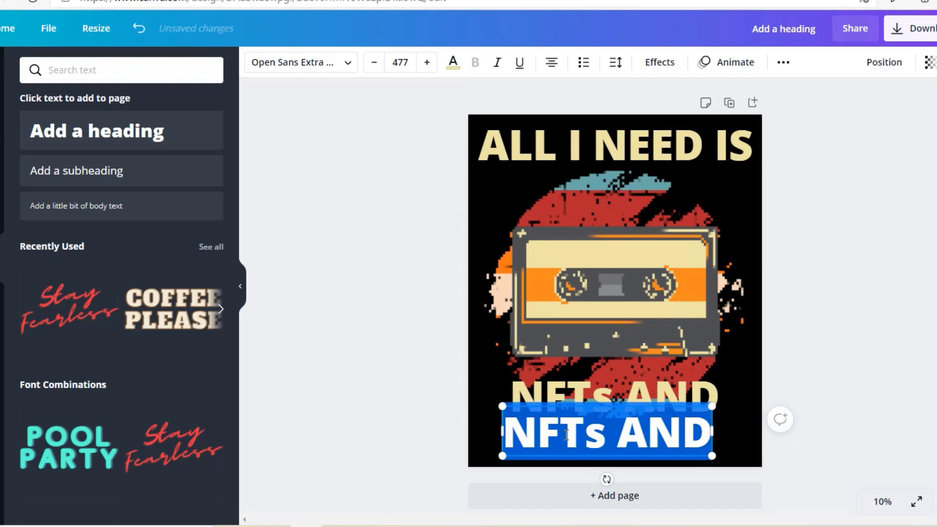
type("90s ;M")
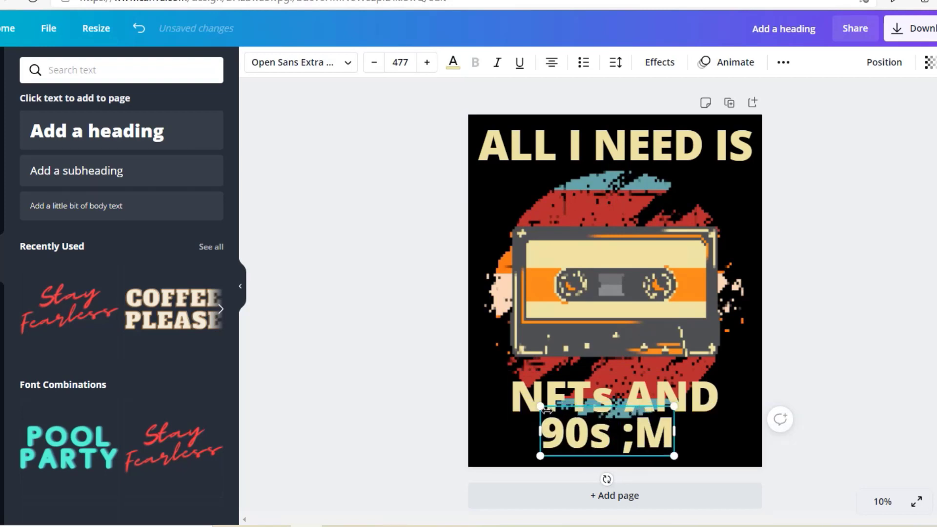
key("BackSpace")
key("BackSpace")
type("MUSIC")
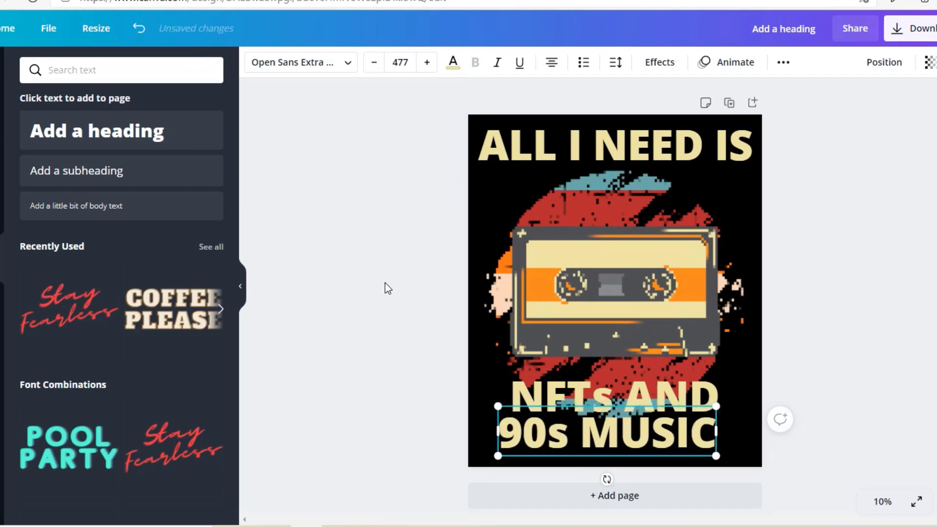
left_click(385, 283)
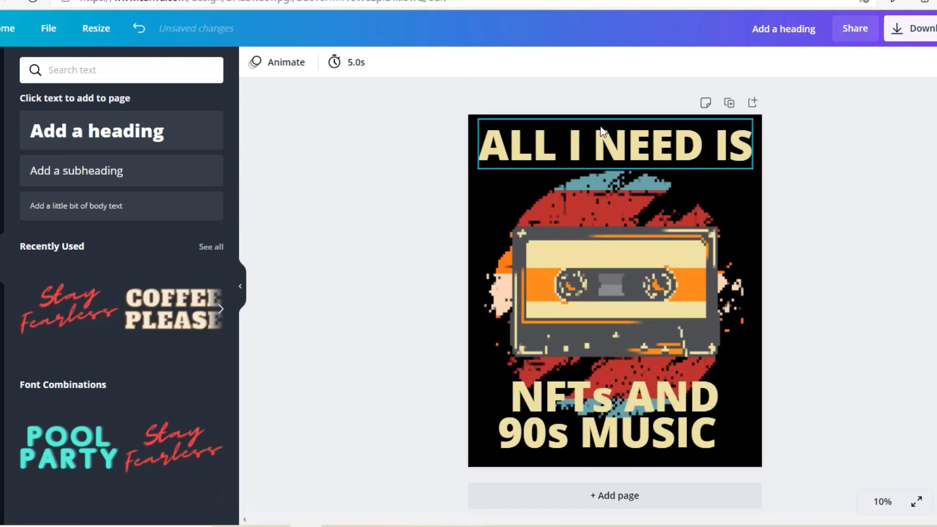
Search 'pixel' fonts for the heading, trying VT323, Cristik, Nine by Five and Paxalah.
left_click(574, 130)
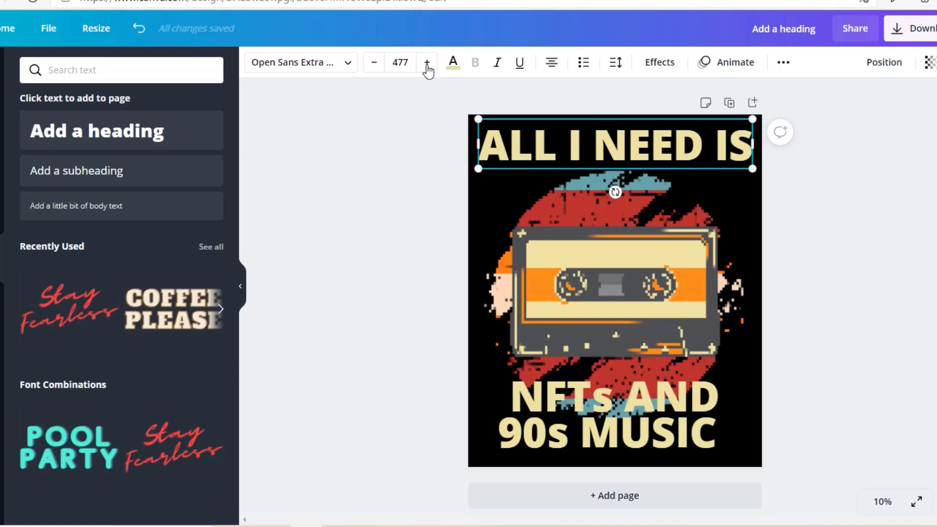
left_click(356, 70)
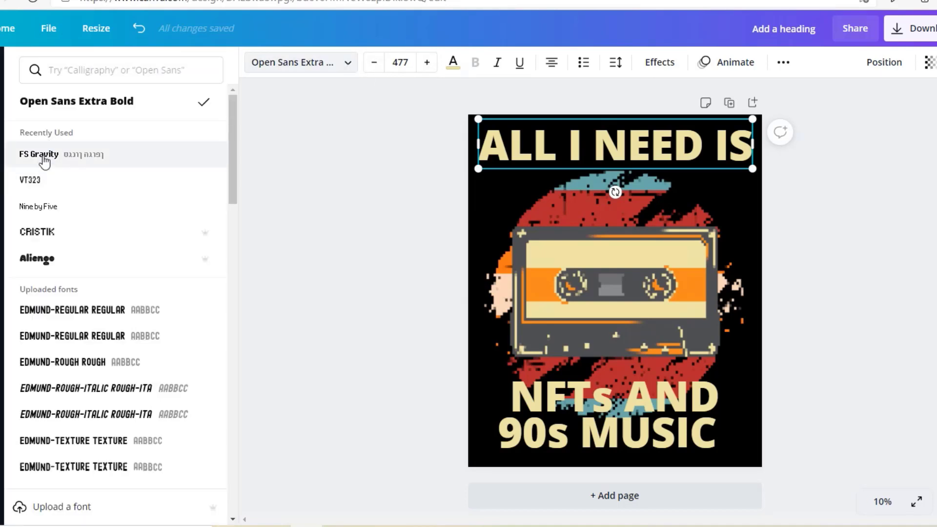
left_click(70, 71)
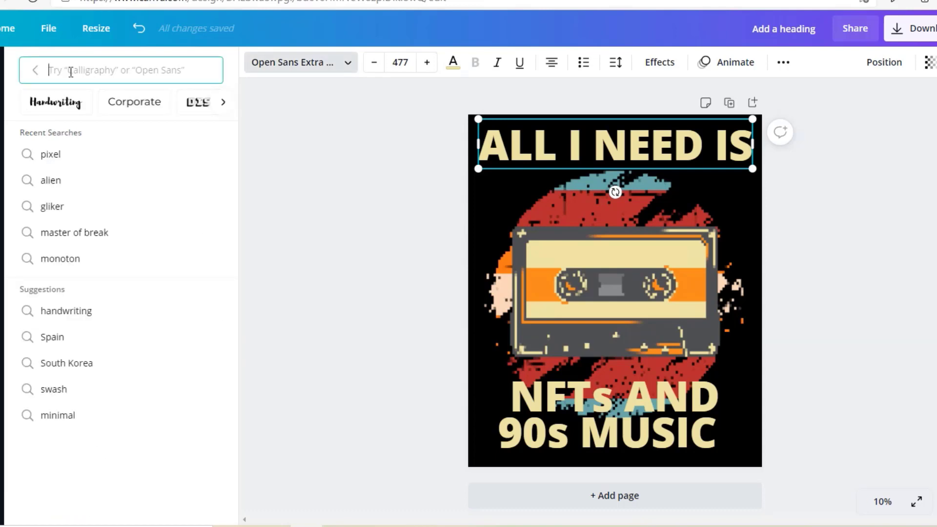
type("pixel")
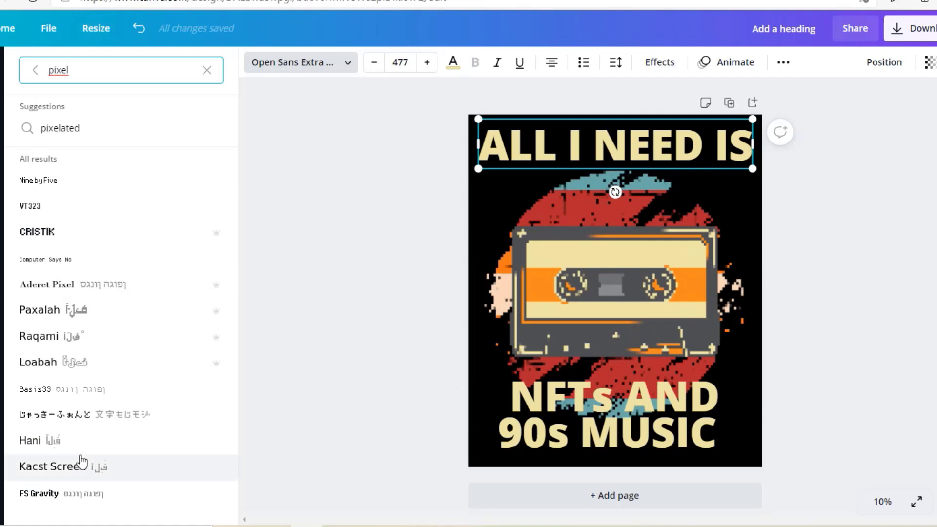
left_click(43, 211)
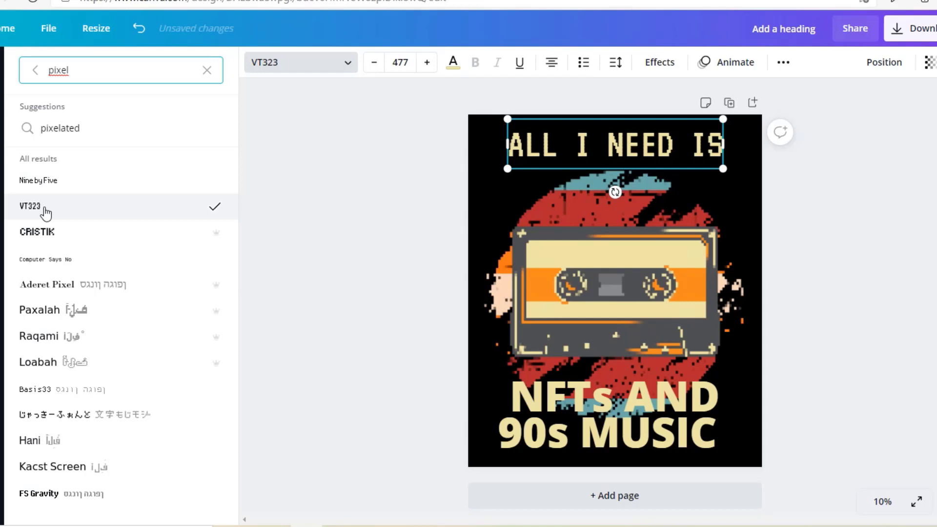
left_click(32, 234)
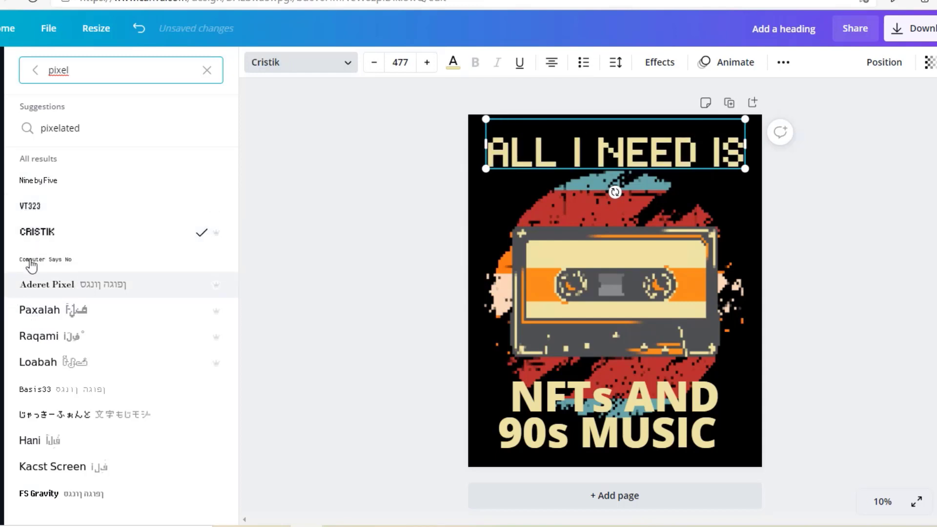
left_click(49, 183)
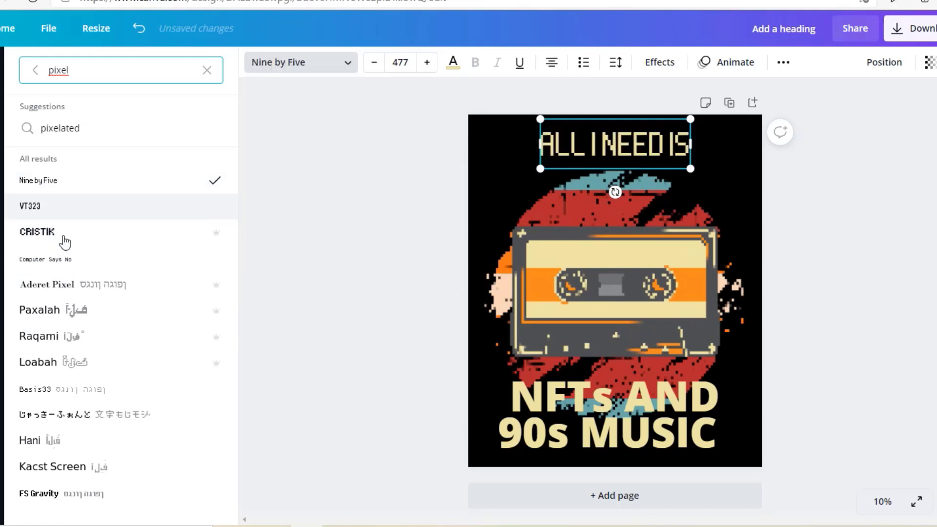
left_click(59, 321)
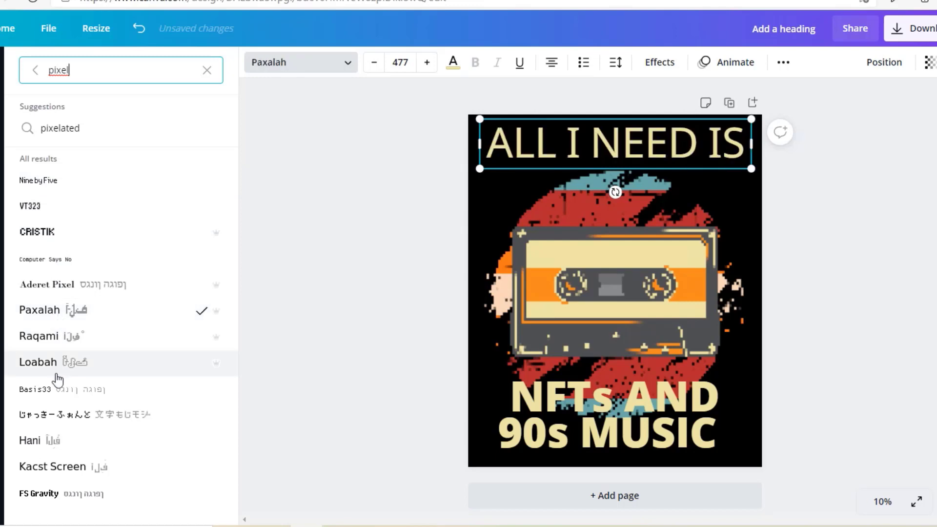
Apply FS Gravity to the heading, enlarge it to size 747 and move it top-left.
left_click(39, 495)
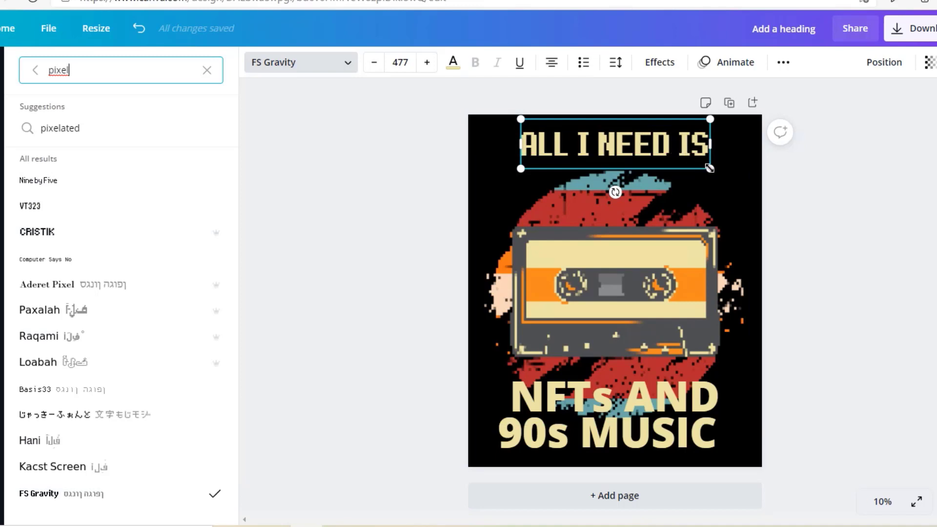
left_click_drag(710, 169, 808, 234)
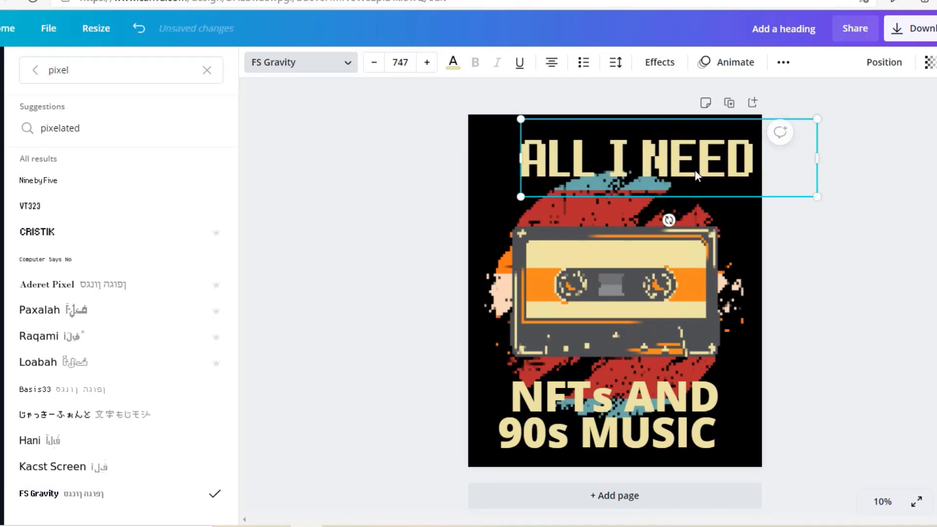
left_click_drag(695, 170, 638, 156)
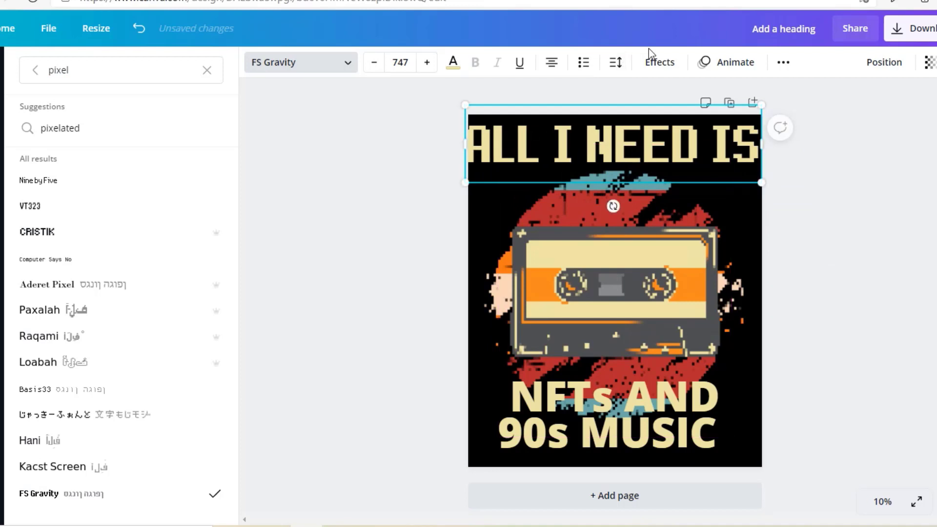
Curve the heading into an arc with a curve value of 91.
left_click(655, 62)
left_click(116, 446)
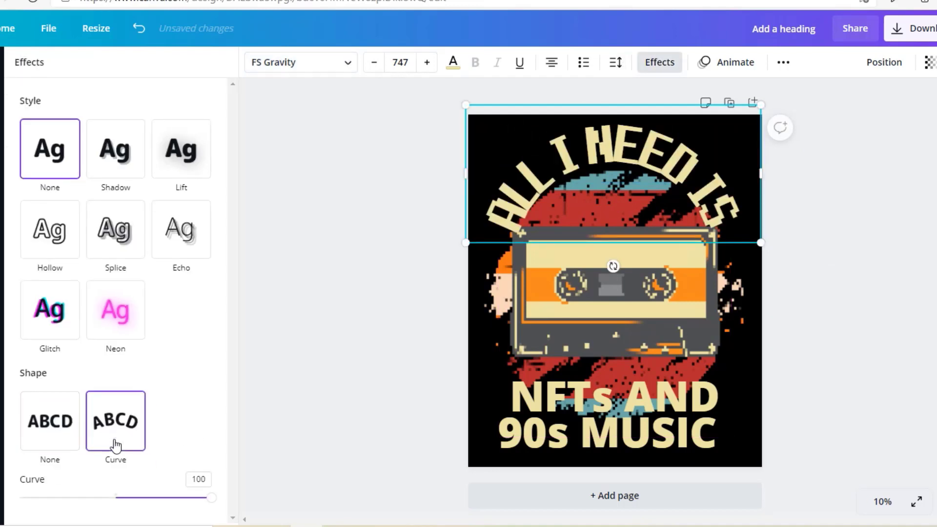
mouse_move(210, 500)
left_mouse_down()
mouse_move(194, 497)
mouse_move(203, 496)
left_mouse_up()
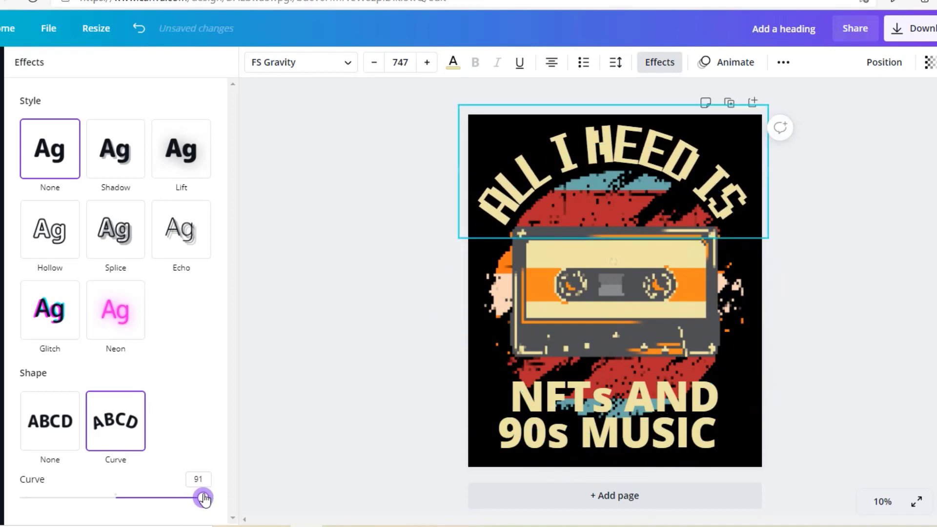
left_click(369, 289)
left_click(406, 191)
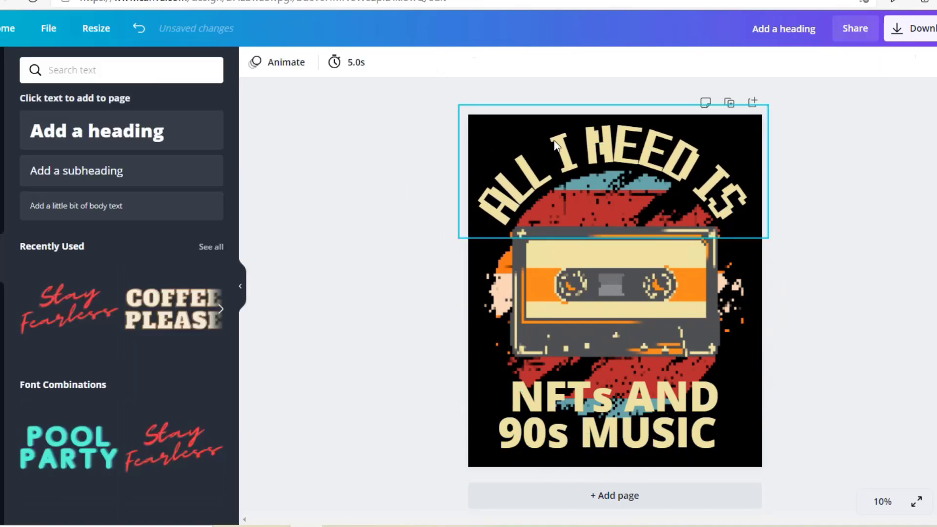
Widen the heading's letter spacing to 52.
left_click(558, 146)
left_click(616, 62)
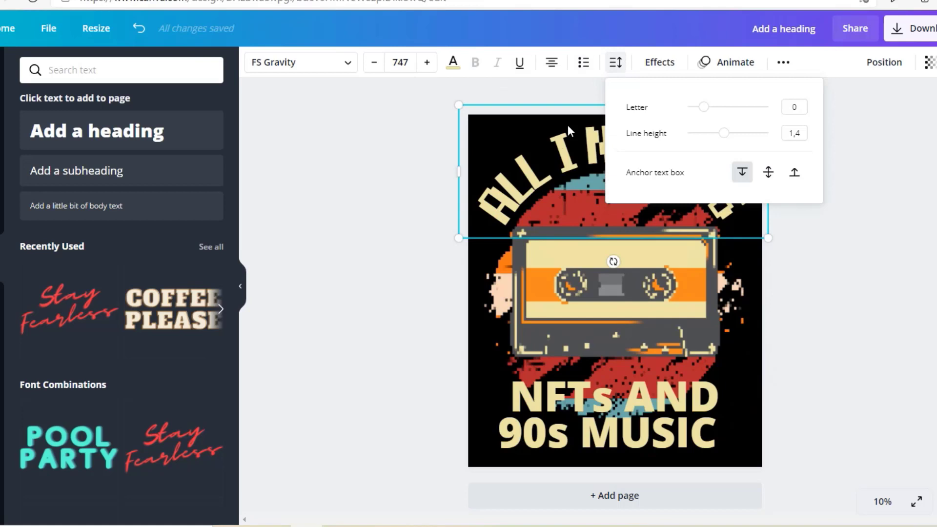
left_click_drag(704, 107, 708, 108)
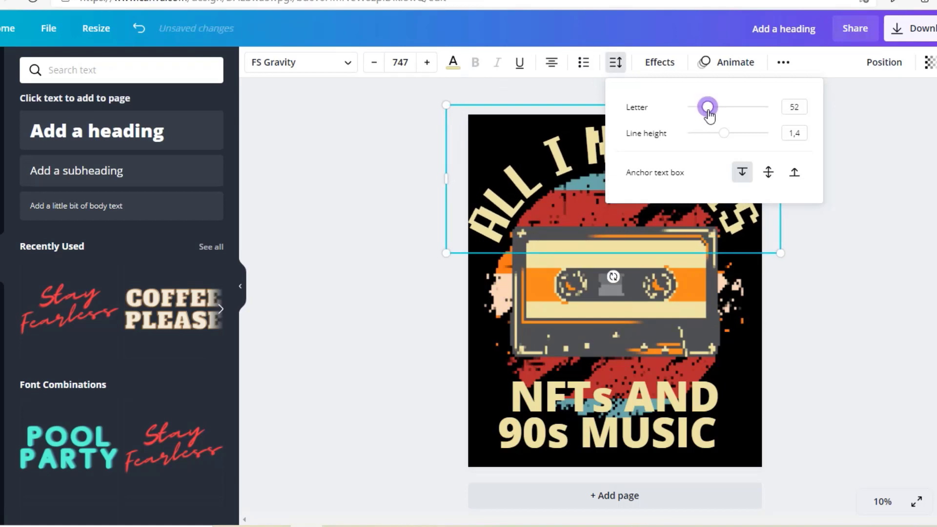
left_click(395, 144)
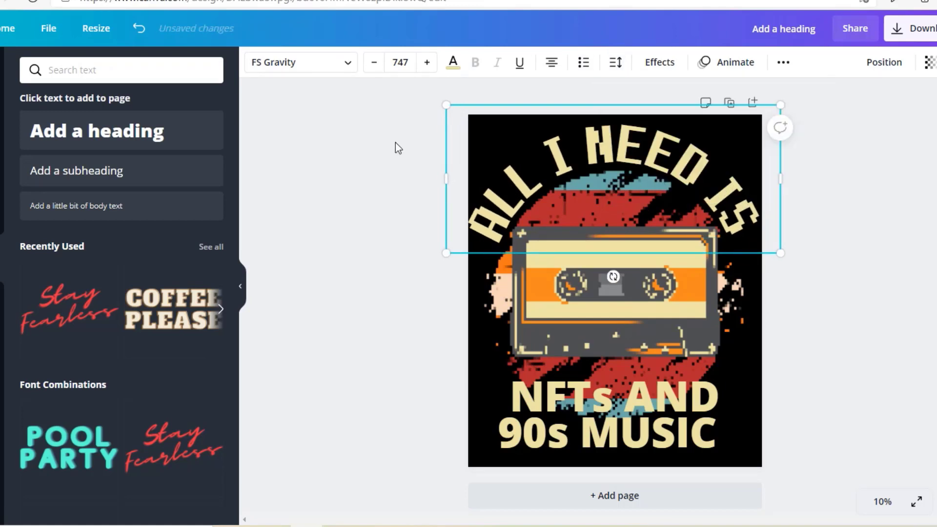
left_click(395, 145)
Shrink the curved heading to size 720 and centre it above the cassette.
left_click(532, 194)
left_click_drag(453, 252, 459, 248)
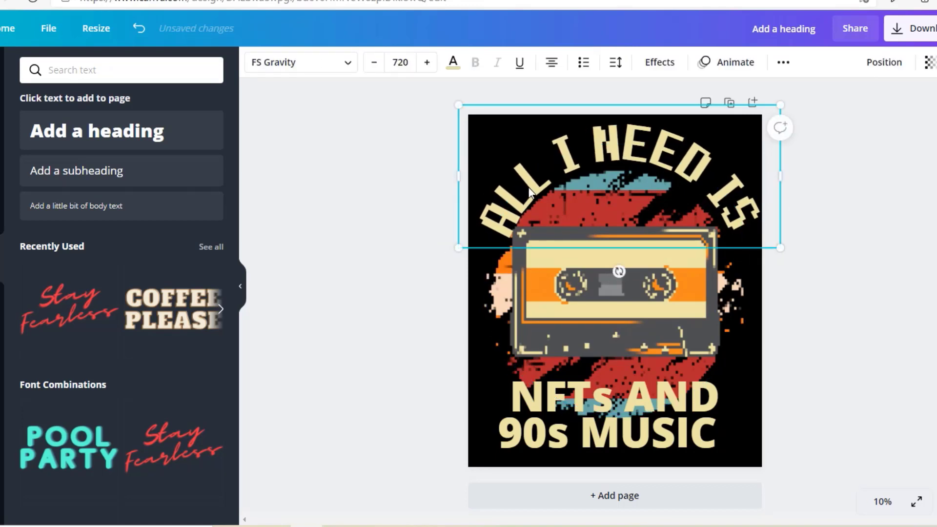
left_click_drag(529, 190, 519, 183)
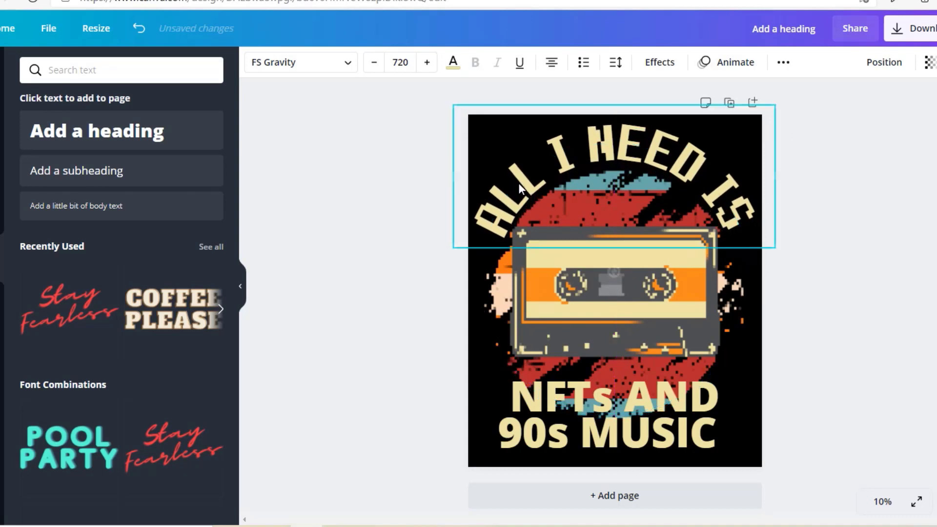
left_click(414, 162)
Set both the NFTs AND and 90s MUSIC lines in the pixel font FS Gravity.
left_click(528, 396)
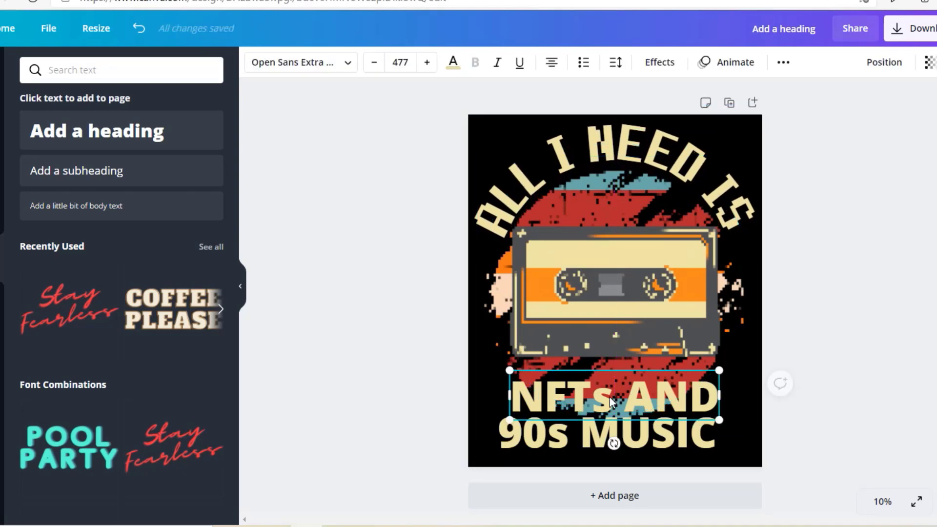
left_click(347, 63)
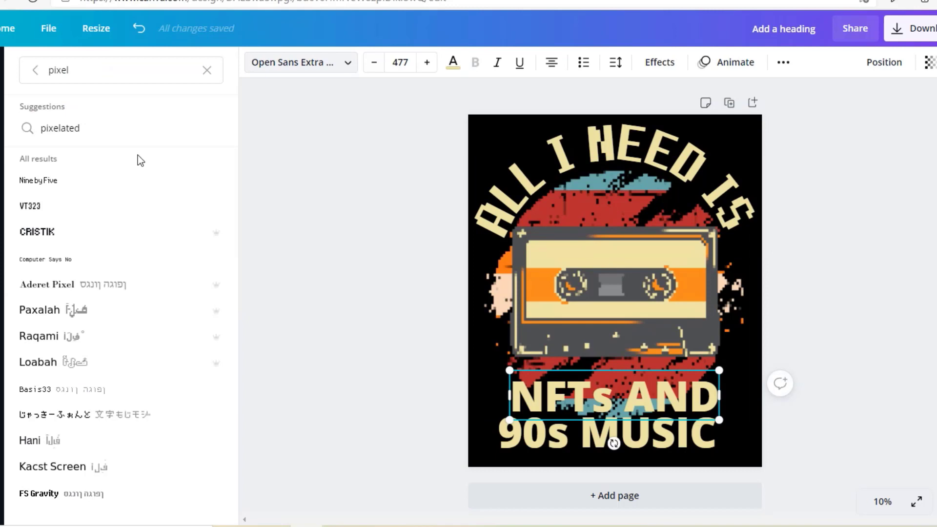
left_click(59, 496)
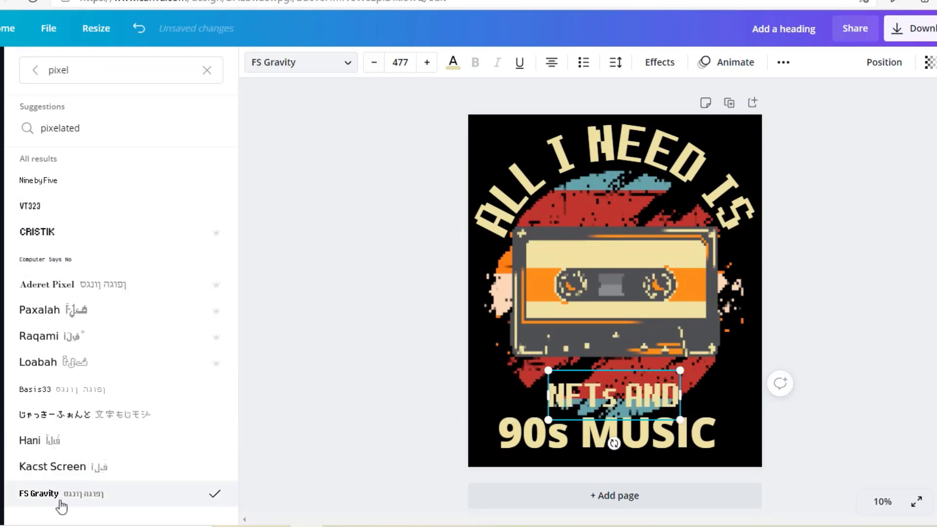
left_click(508, 435)
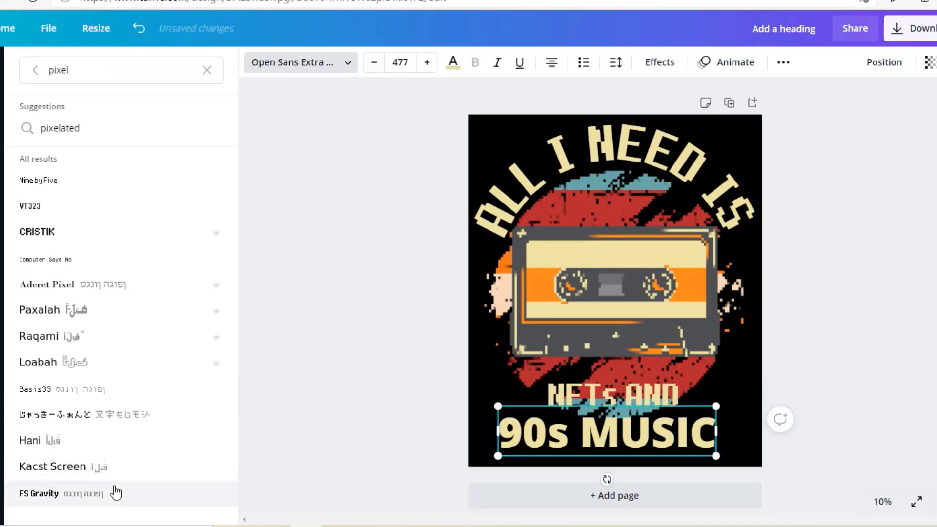
left_click(55, 495)
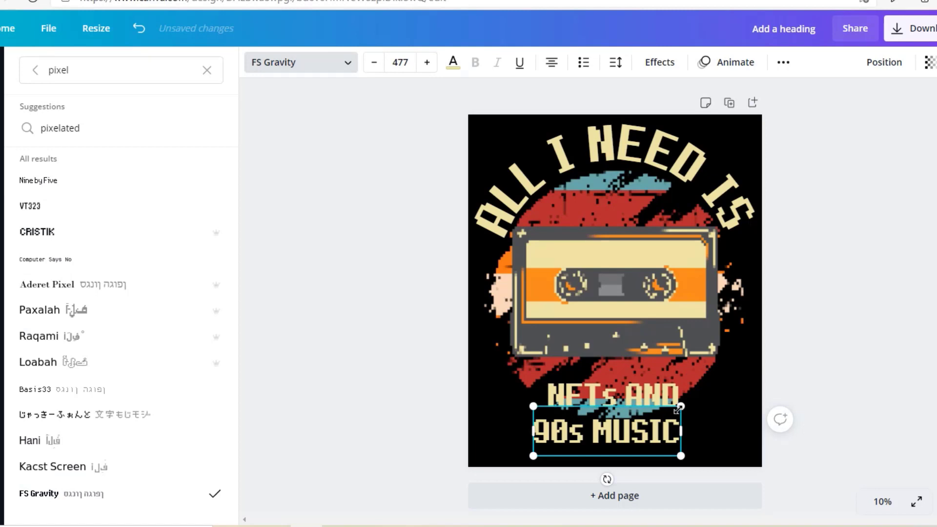
Enlarge 90s MUSIC and NFTs AND to span the page width, centred on the page.
left_click_drag(763, 372, 810, 359)
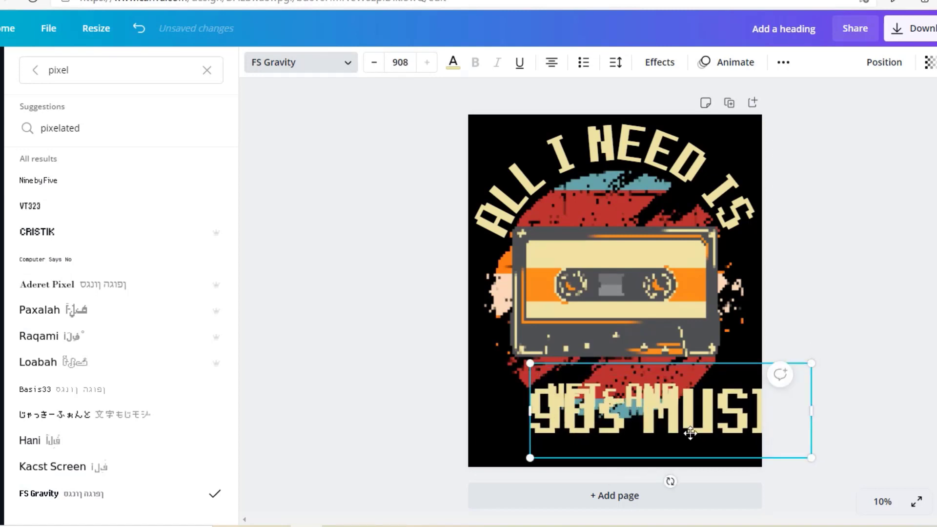
left_click_drag(691, 429, 674, 441)
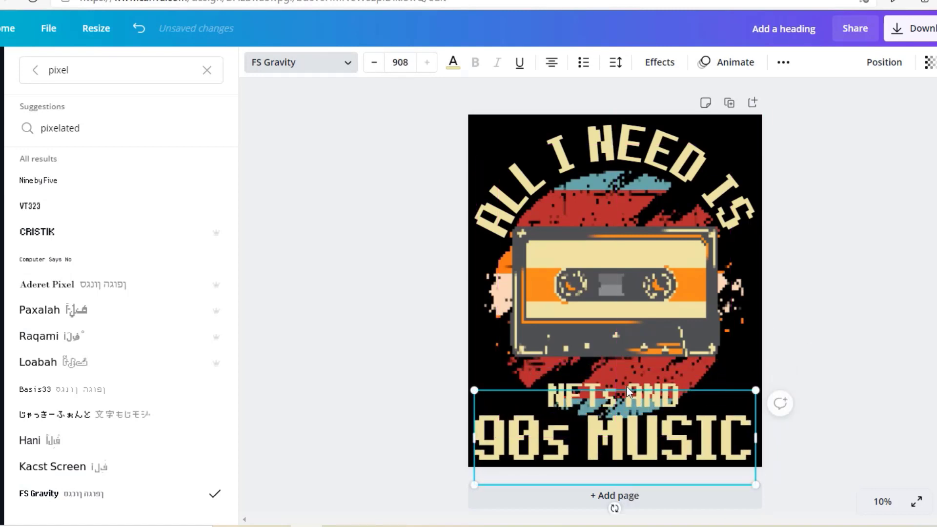
left_click(628, 392)
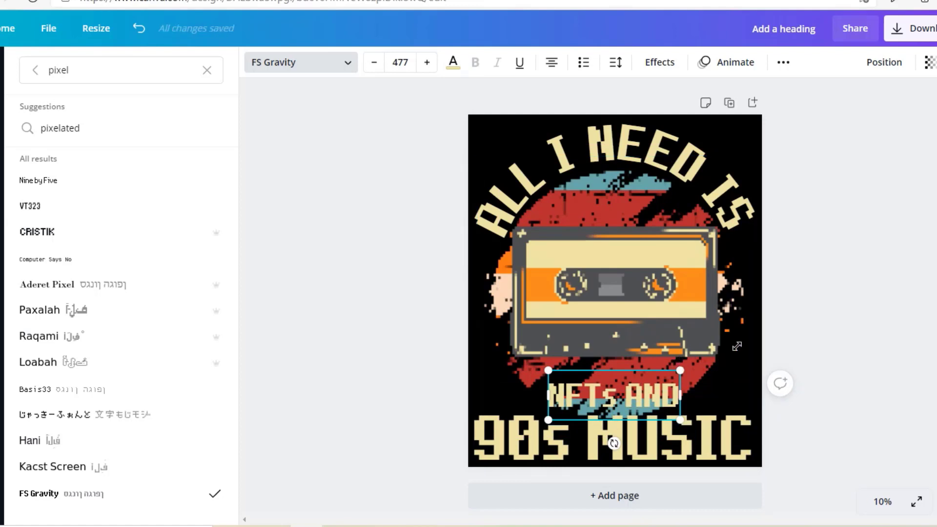
left_click_drag(680, 371, 818, 308)
left_click_drag(744, 375, 676, 387)
Nudge the cassette image slightly upward on the page.
left_click(400, 334)
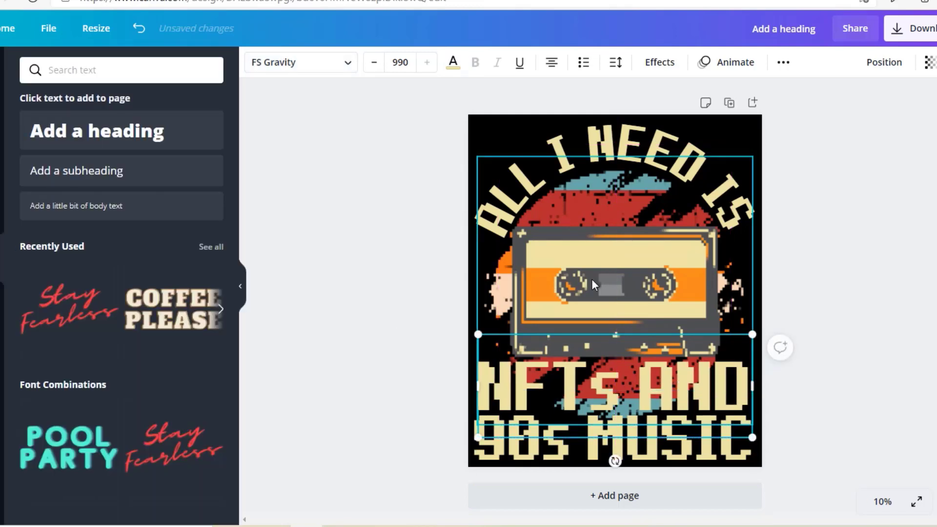
left_click_drag(594, 280, 593, 273)
left_click(384, 269)
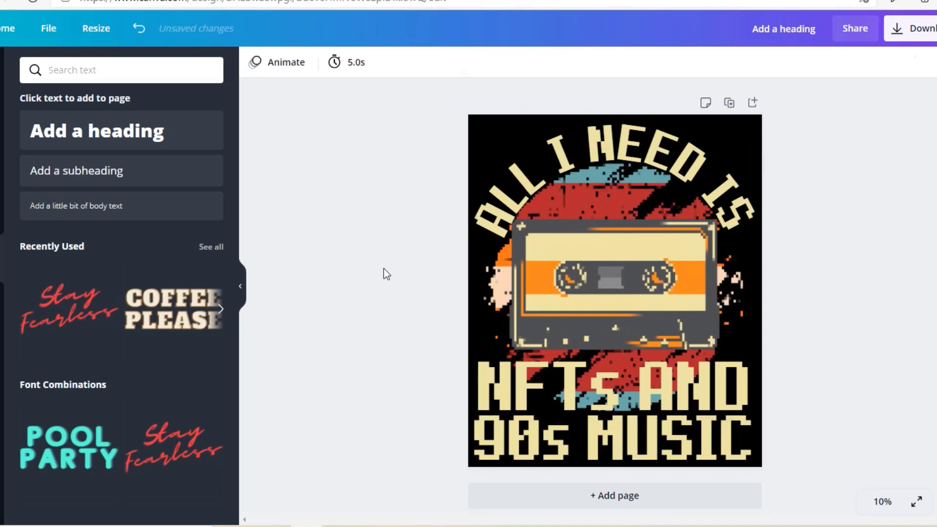
Shrink NFTs AND and 90s MUSIC (to 833) and centre them beneath the cassette.
left_click(508, 437)
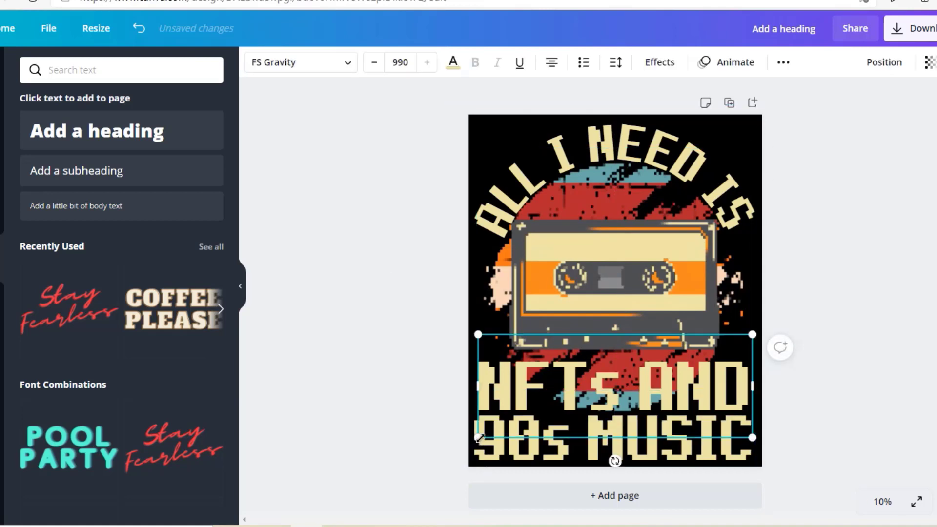
left_click_drag(479, 437, 517, 408)
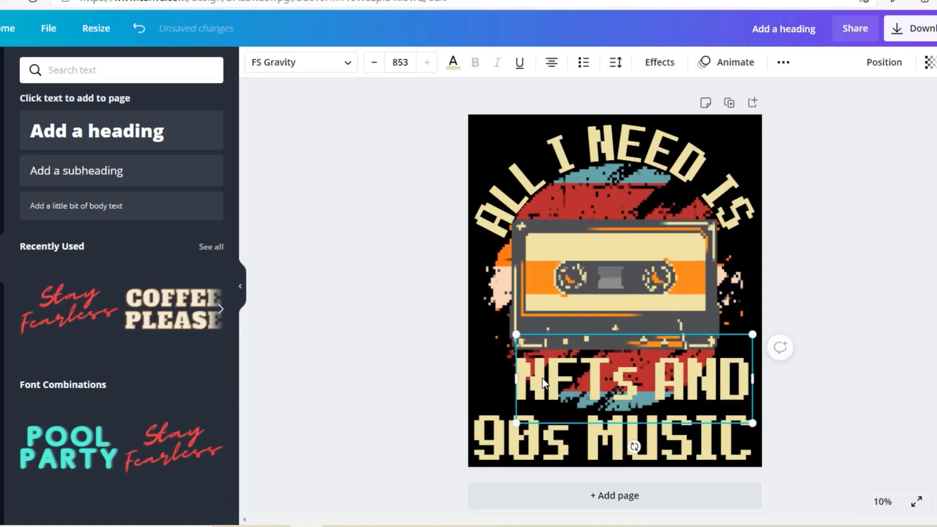
left_click_drag(548, 377, 528, 387)
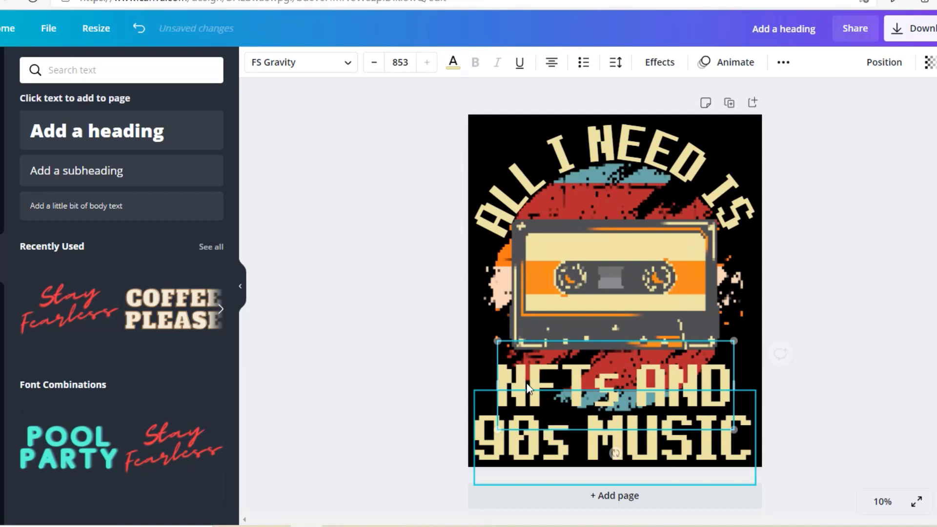
left_click(477, 473)
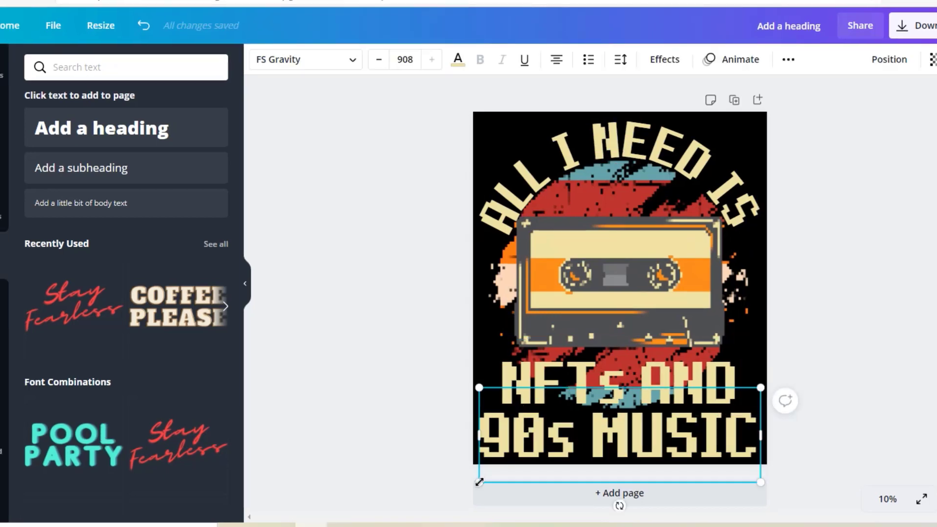
left_click_drag(479, 482, 503, 474)
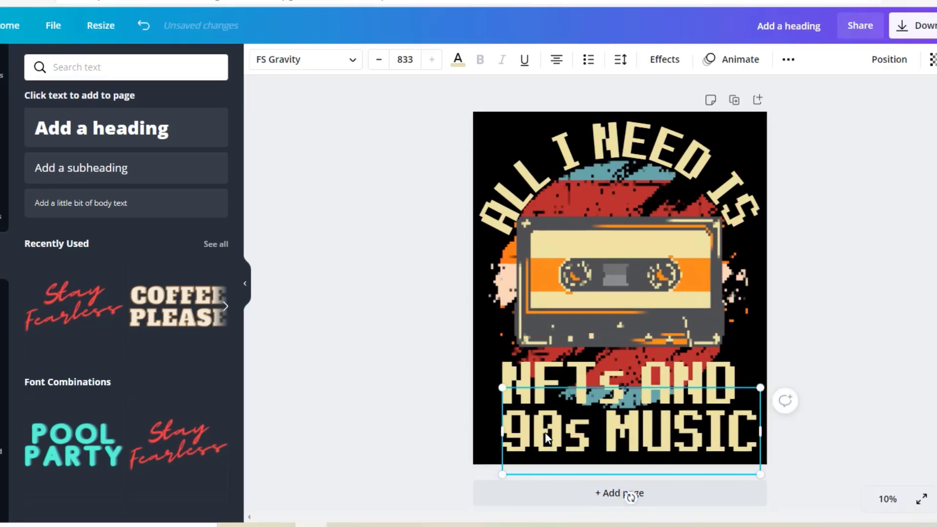
left_click_drag(546, 437, 534, 430)
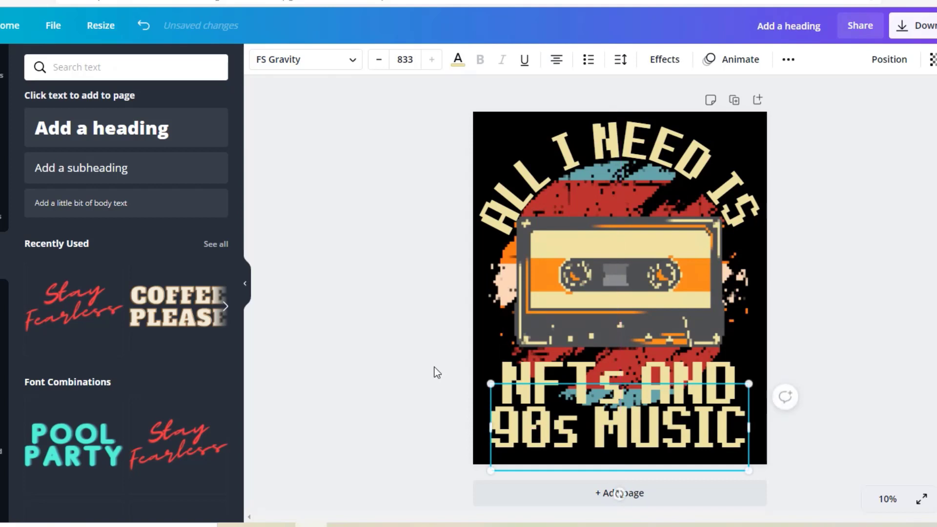
left_click(434, 367)
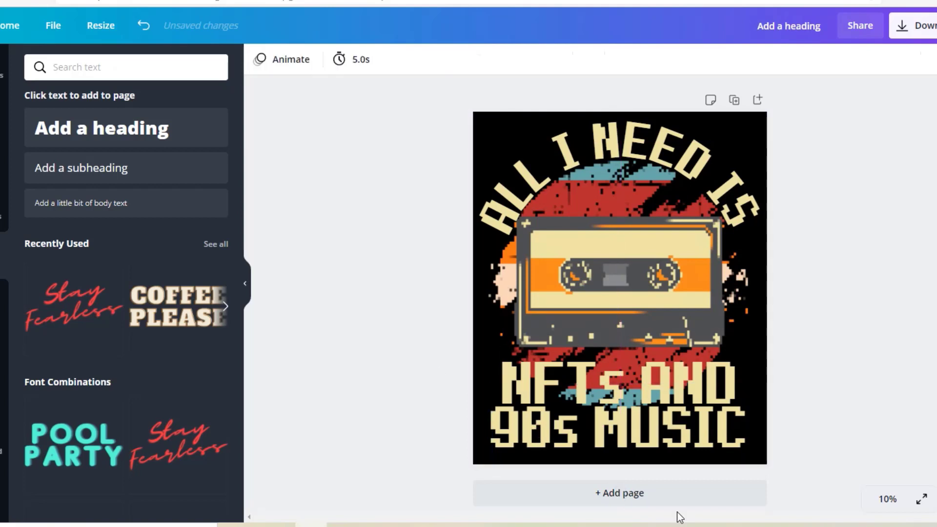
Download the design as a 4500 × 5400 PNG with a transparent background.
left_click(896, 31)
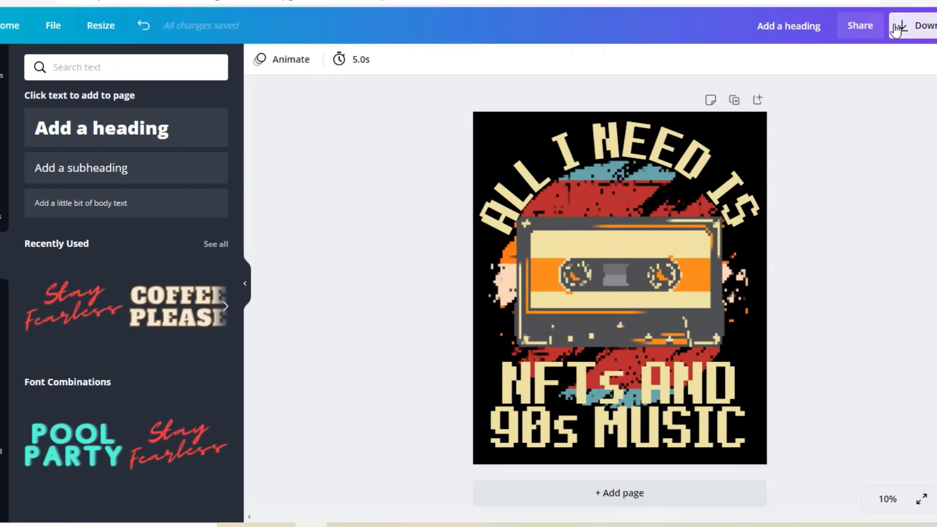
left_click(793, 191)
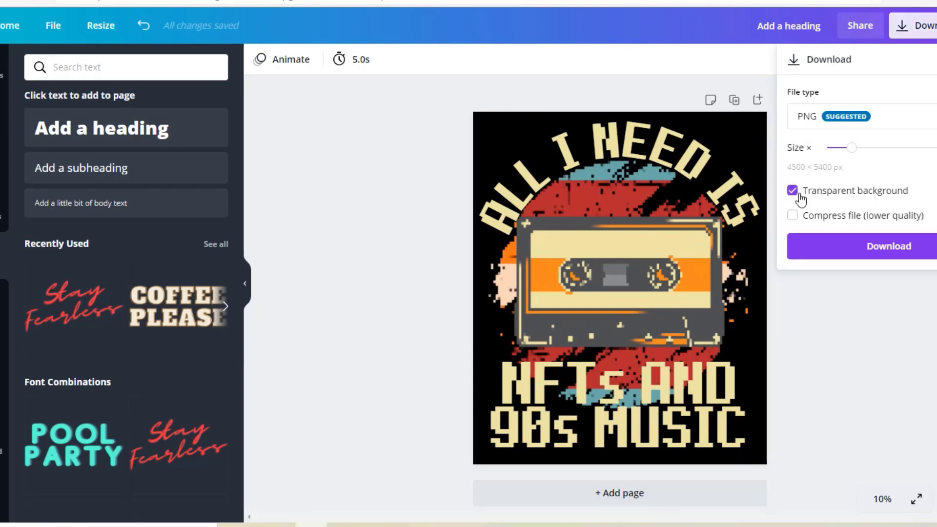
left_click(826, 240)
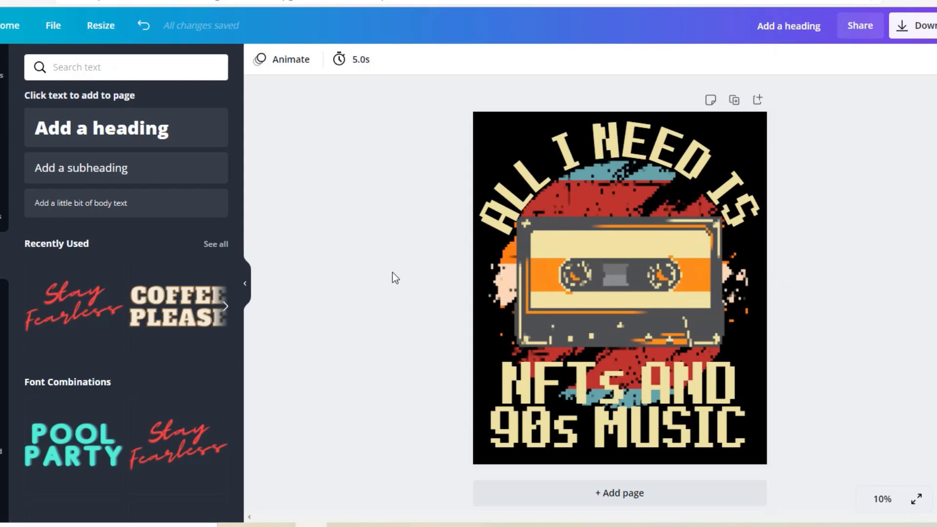
left_click(642, 292)
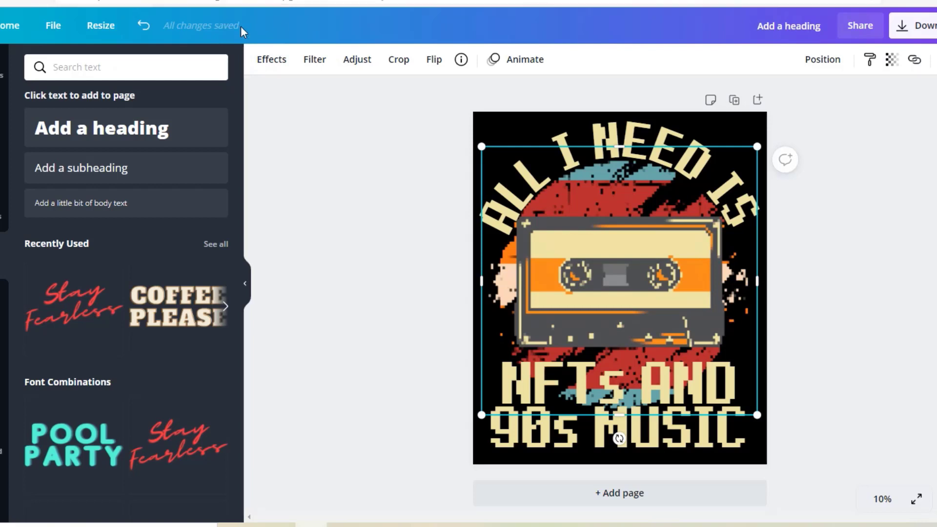
left_click(272, 61)
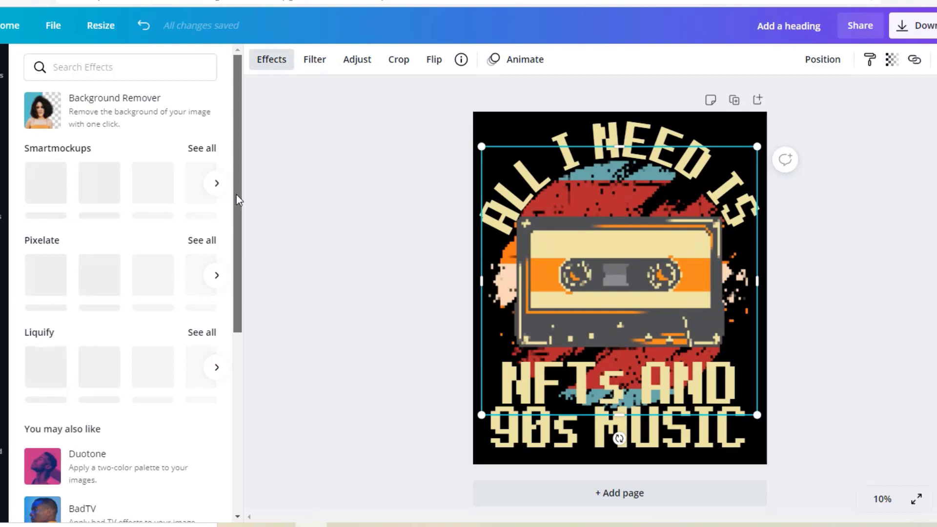
scroll(236, 194, "down", 2)
scroll(230, 287, "down", 3)
scroll(219, 207, "up", 5)
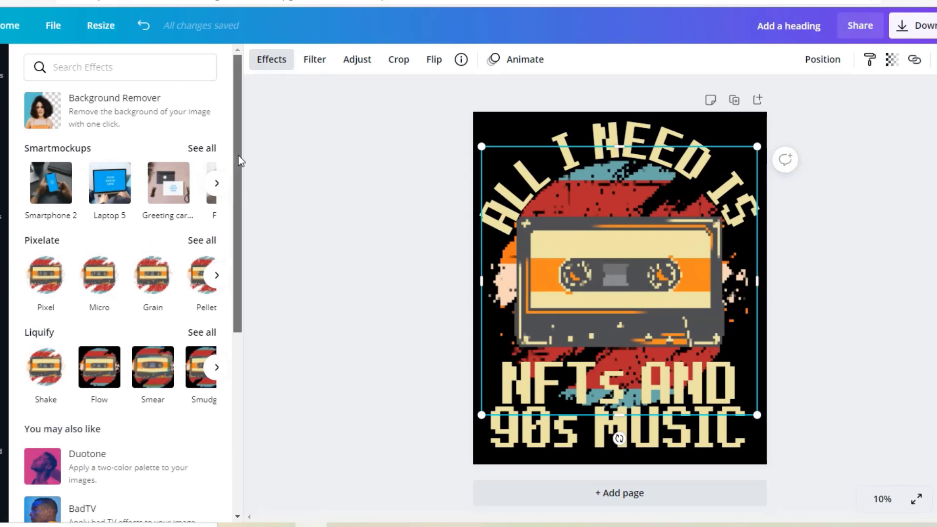
scroll(238, 156, "down", 1)
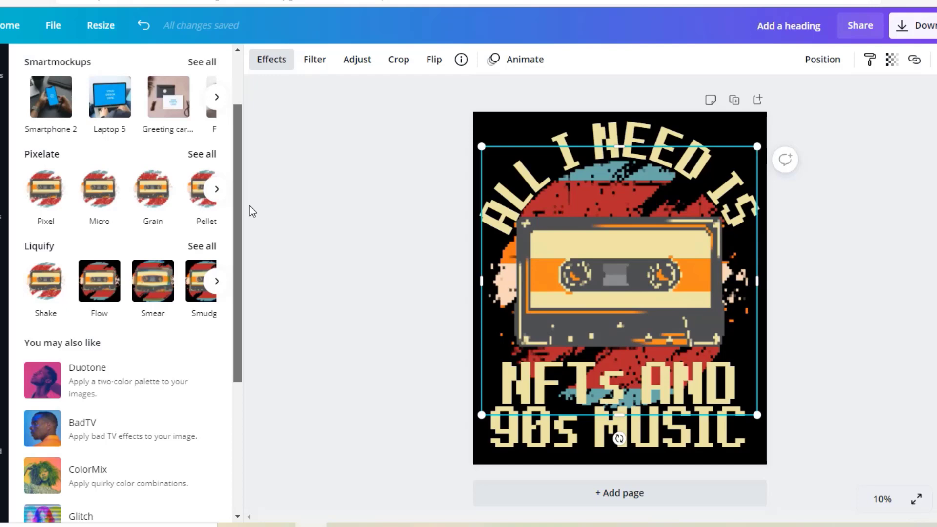
scroll(225, 312, "down", 5)
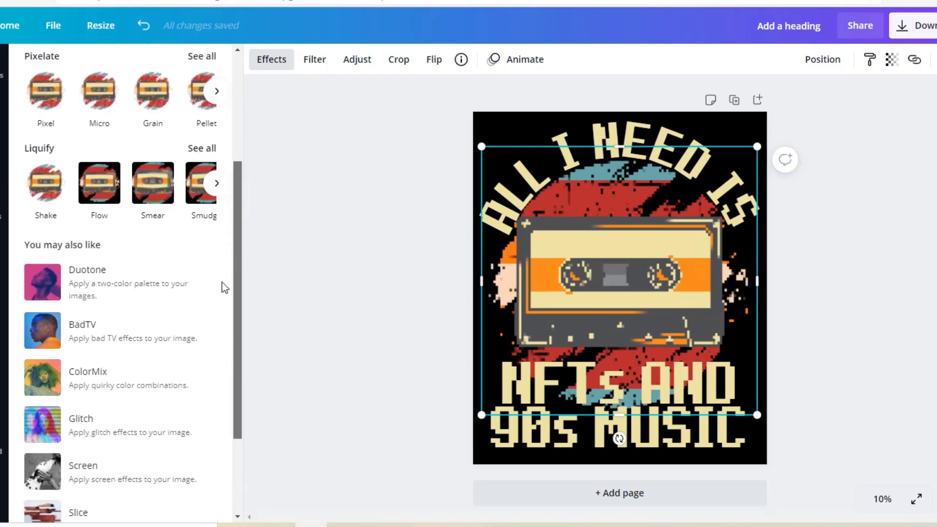
scroll(224, 336, "up", 6)
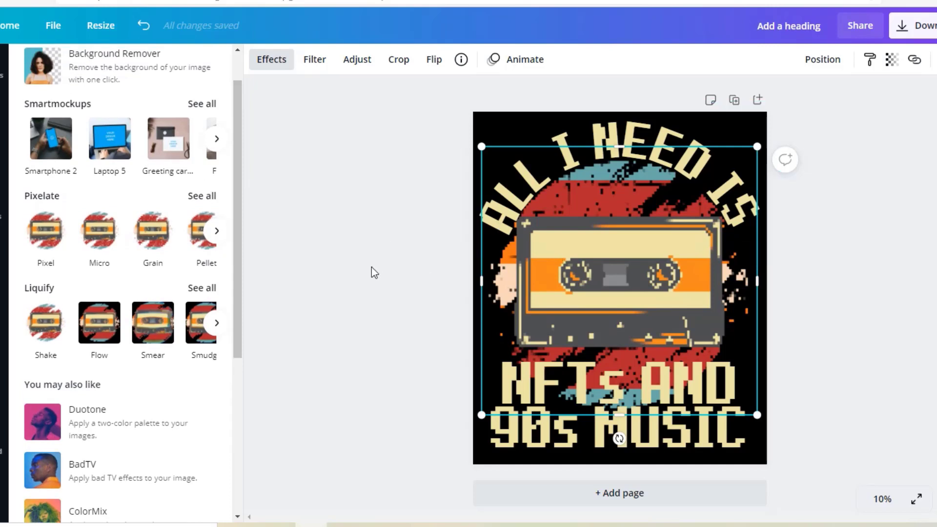
key("t")
left_click(367, 299)
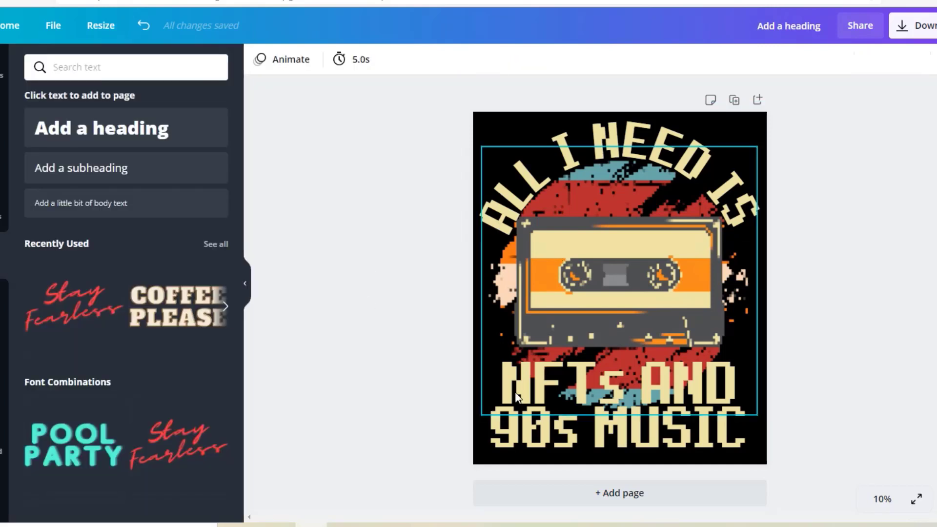